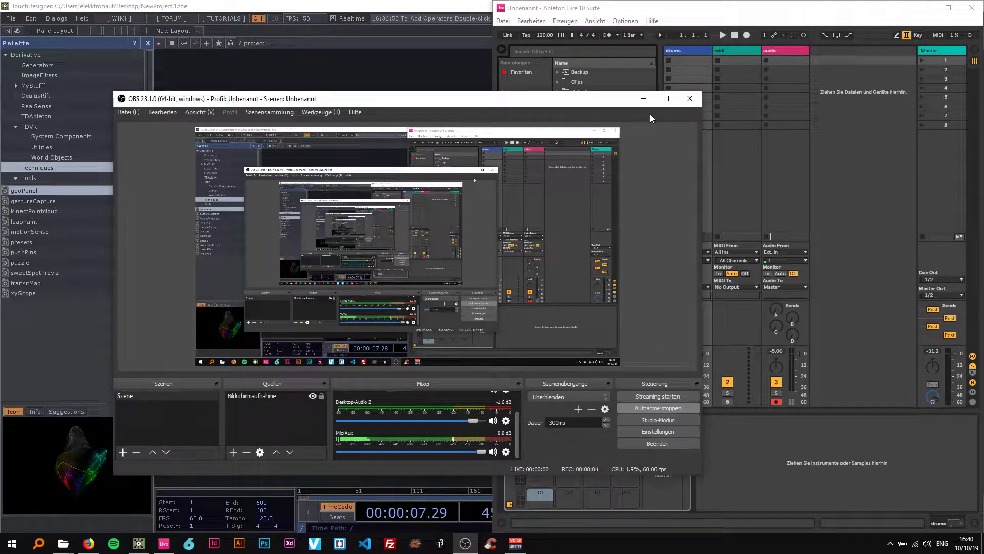
# Step: Minimise the recording window, switch to Firefox and show the title of the TDAbleton documentation page
pyautogui.click(643, 98)
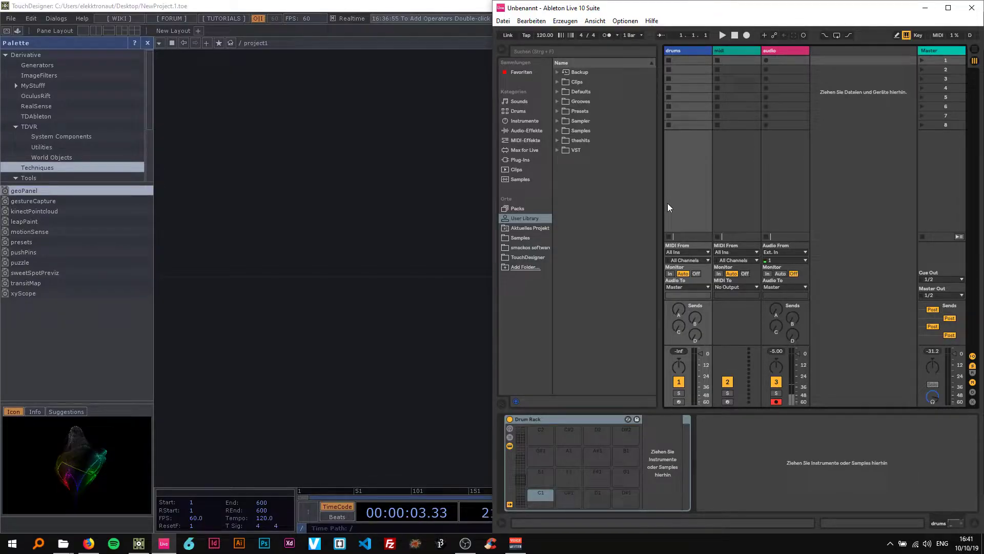
pyautogui.click(88, 544)
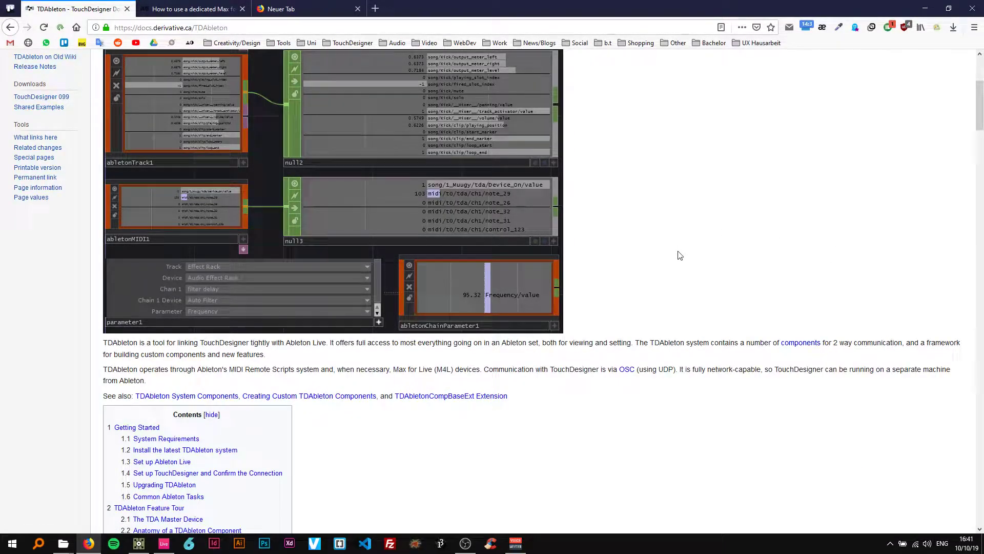
pyautogui.scroll(5, 679, 255)
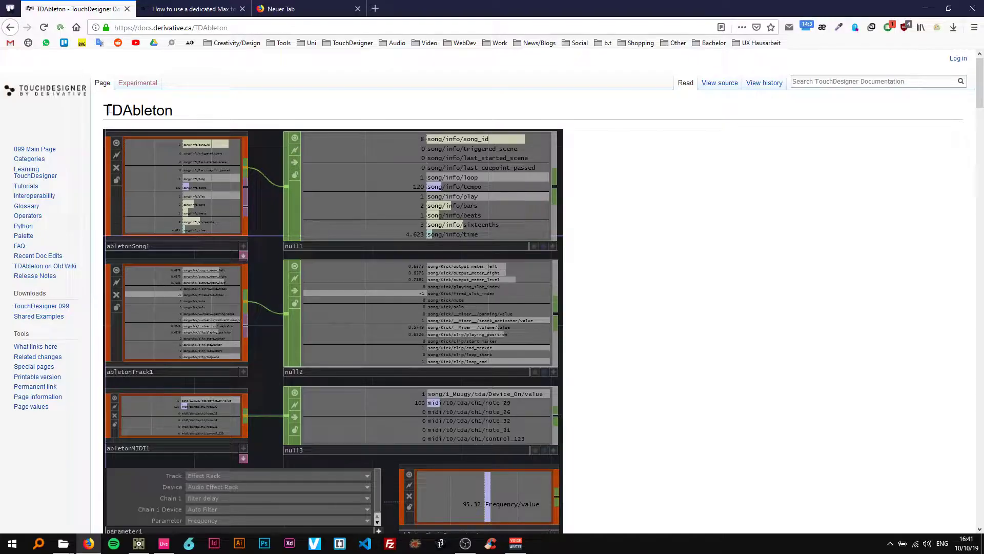
pyautogui.moveTo(109, 109)
pyautogui.mouseDown()
pyautogui.moveTo(186, 112)
pyautogui.moveTo(94, 114)
pyautogui.mouseUp()
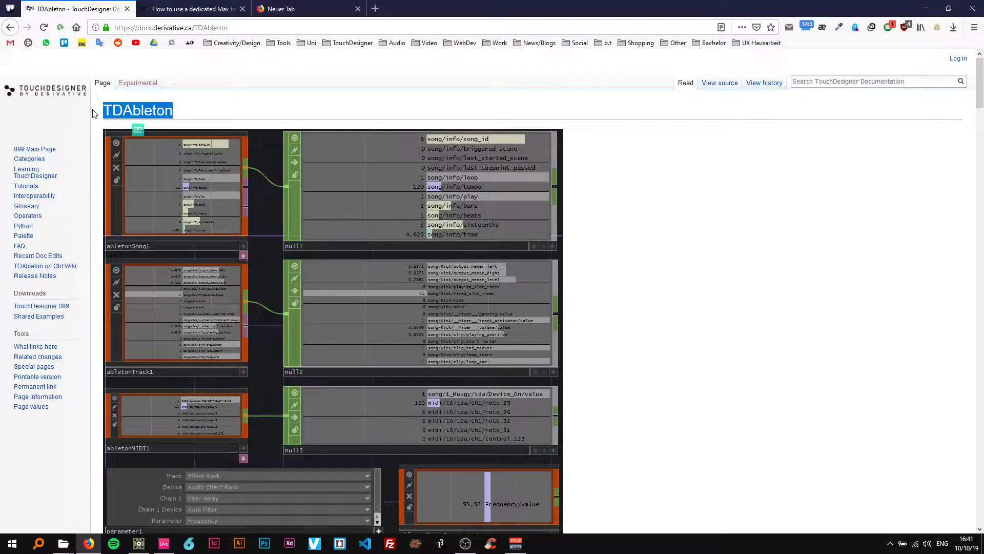
pyautogui.click(185, 102)
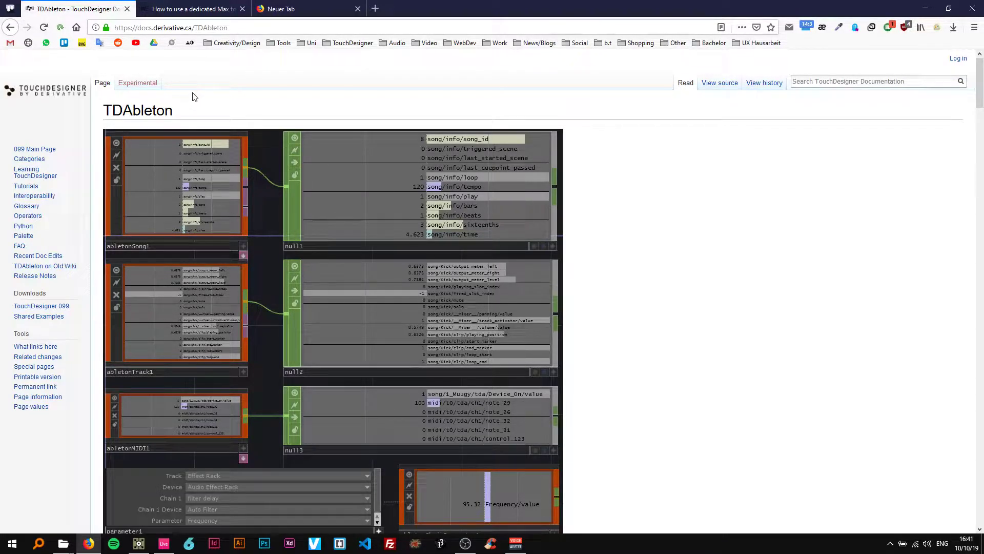
# Step: Examine the Getting Started section of the TDAbleton page, covering system requirements, installation, and Ableton Live and TouchDesigner setup
pyautogui.scroll(-8, 195, 102)
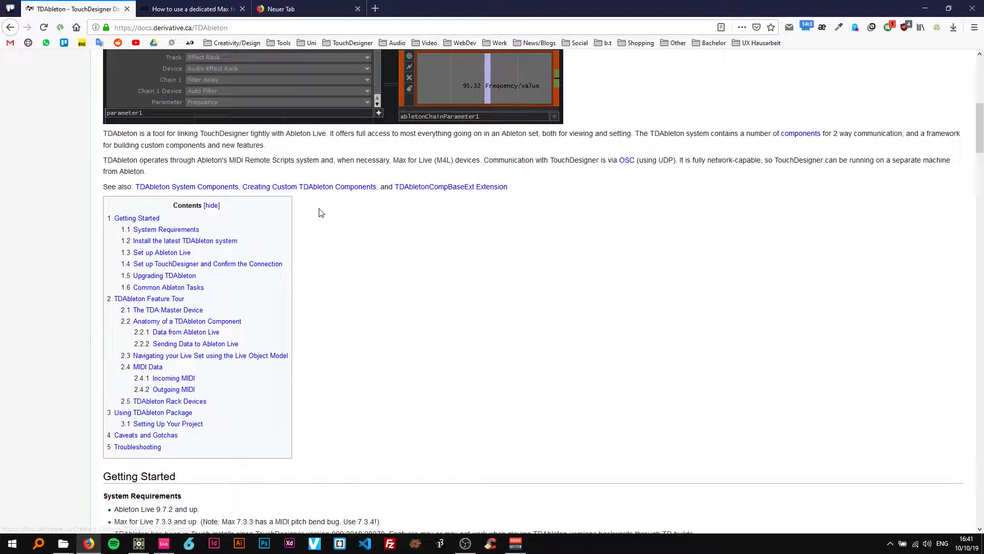
pyautogui.scroll(-3, 331, 237)
pyautogui.scroll(1, 323, 223)
pyautogui.scroll(-4, 205, 236)
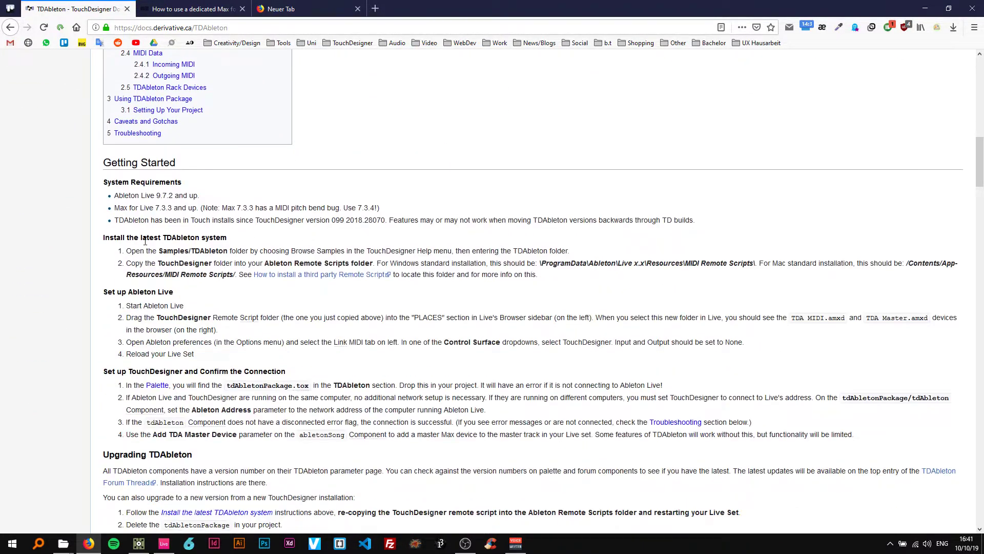
pyautogui.moveTo(116, 161); pyautogui.dragTo(410, 461)
pyautogui.click(533, 470)
pyautogui.scroll(-1, 677, 456)
pyautogui.moveTo(853, 382); pyautogui.dragTo(94, 136)
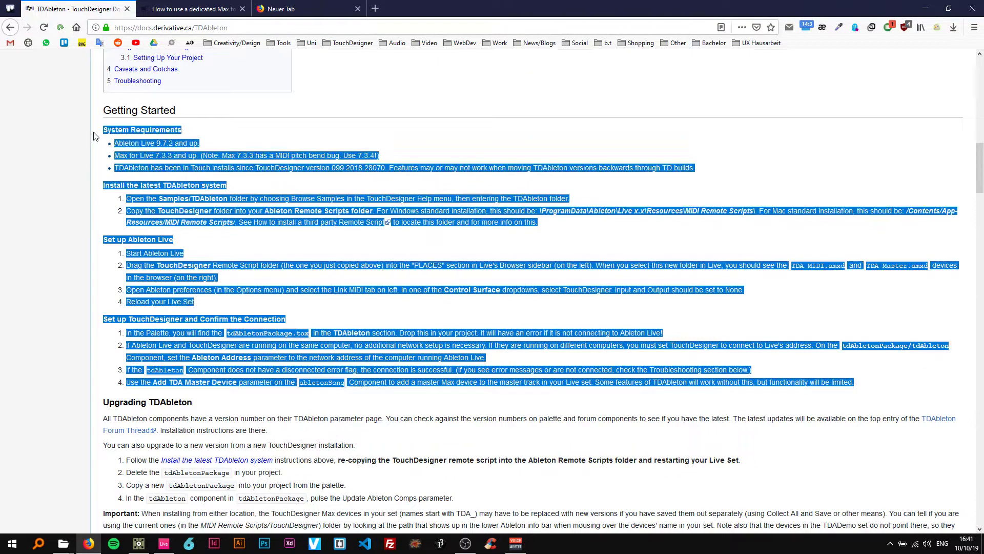
pyautogui.click(221, 138)
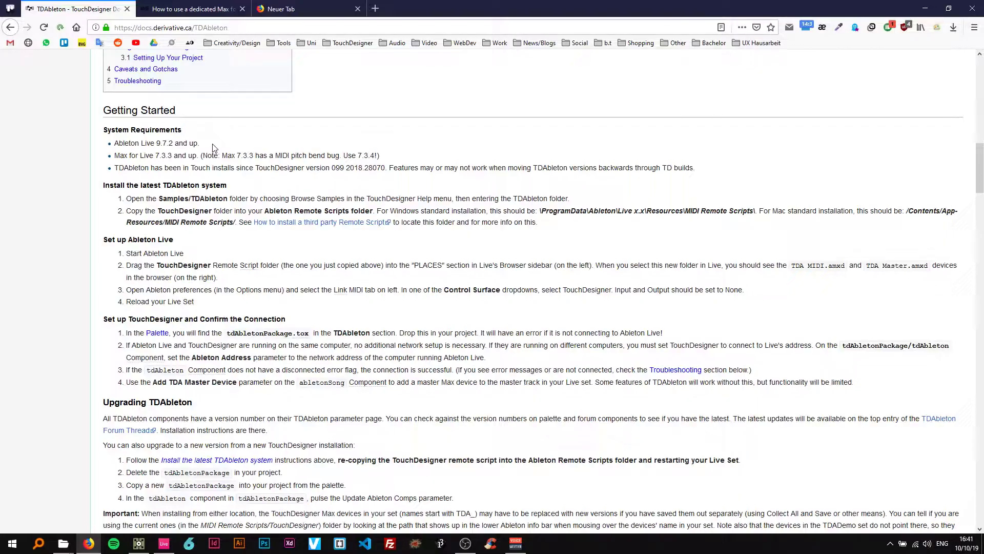
pyautogui.rightClick(318, 139)
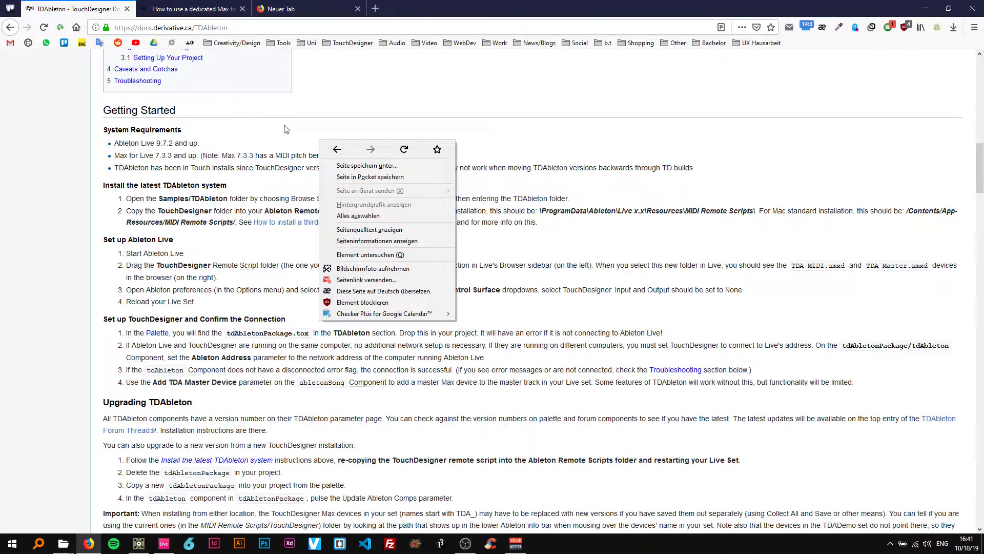
pyautogui.click(282, 129)
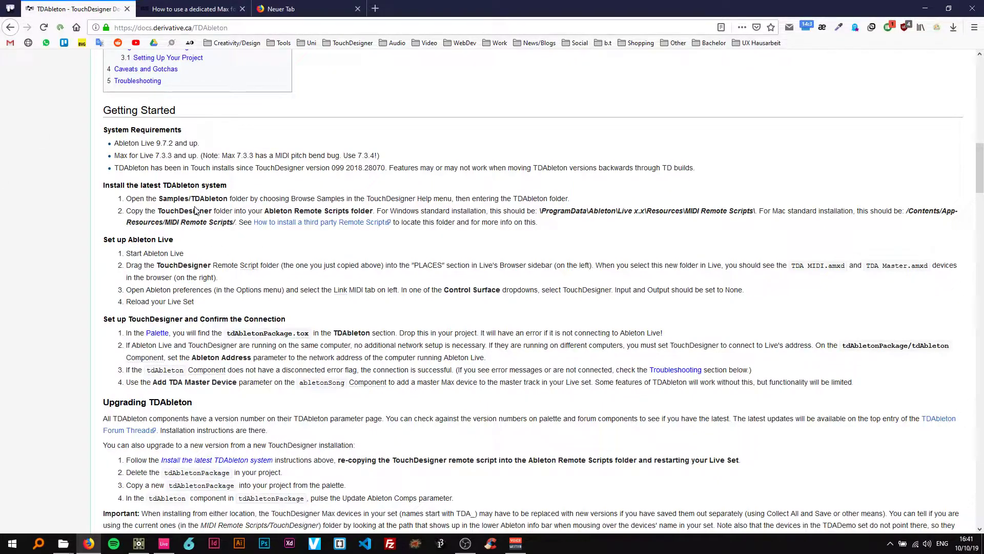
# Step: View the article on dedicated Max for Live installations, and check the Max for Live category in Ableton Live's browser
pyautogui.click(171, 5)
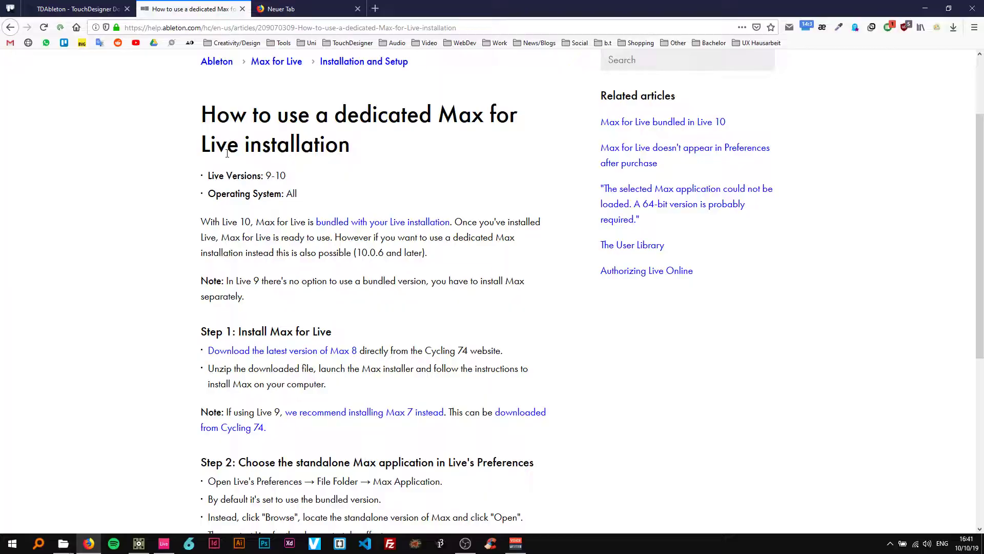
pyautogui.click(165, 543)
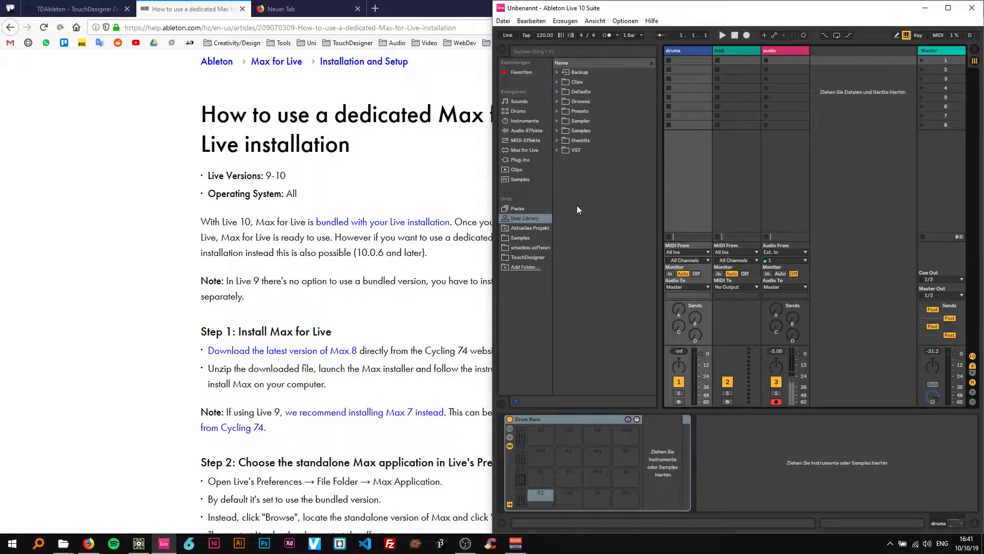
pyautogui.click(524, 150)
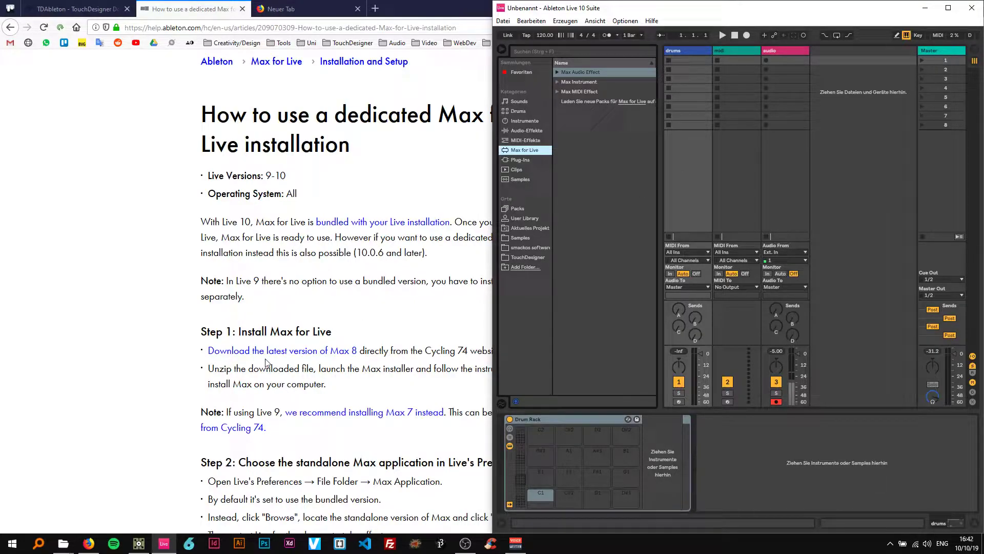
# Step: Close the open TDAbleton and Samples folder windows in File Explorer
pyautogui.click(63, 543)
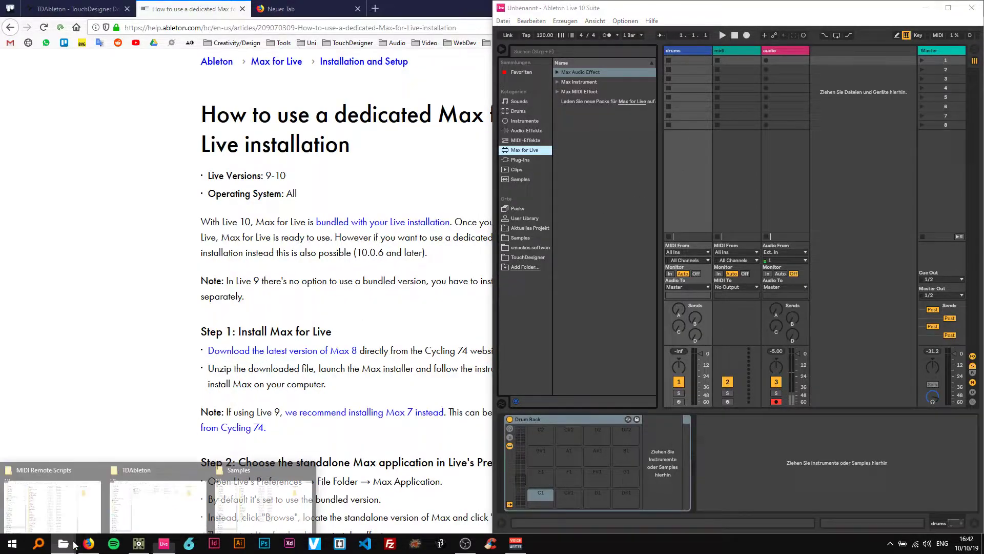
pyautogui.middleClick(134, 507)
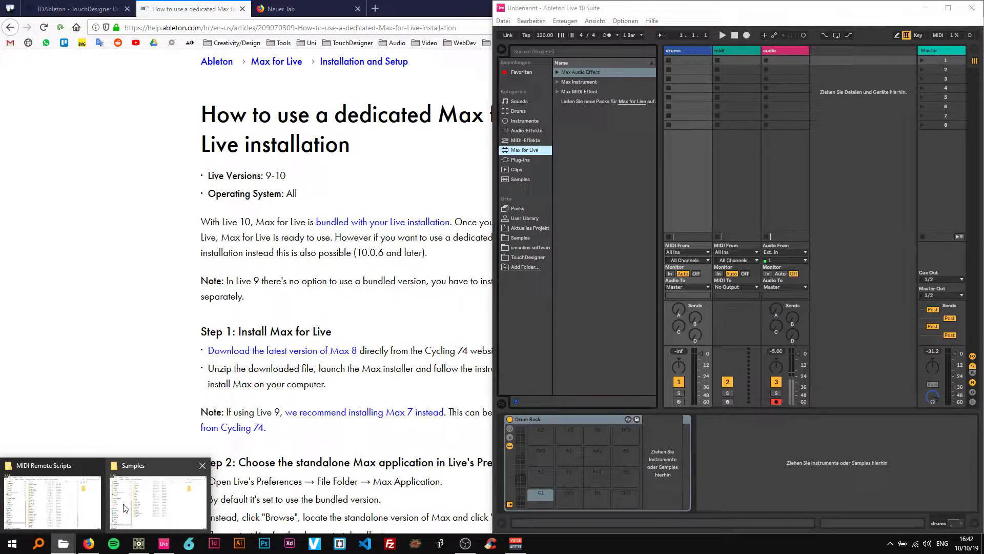
pyautogui.middleClick(117, 508)
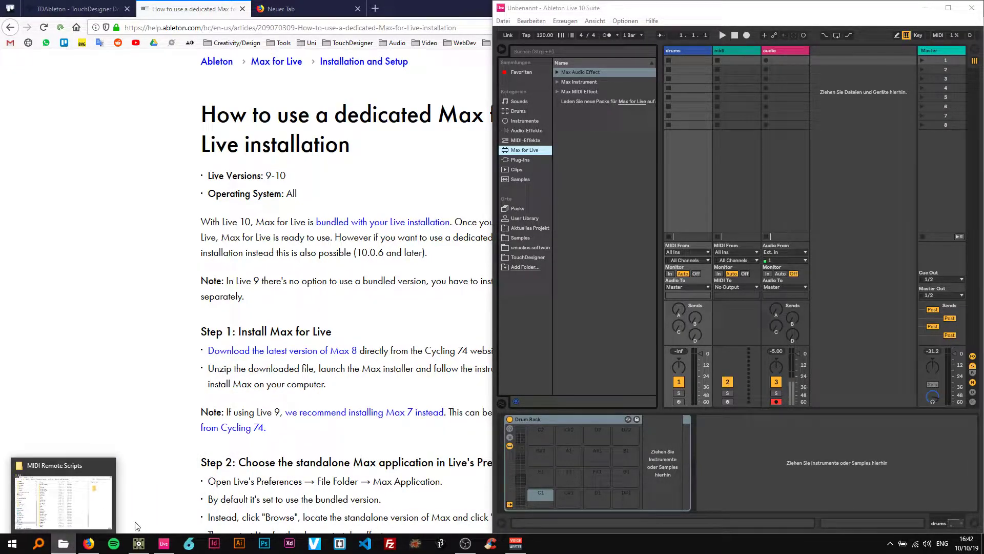
# Step: Switch to TouchDesigner, browse its installed samples and locate the TDAbleton folder within Samples
pyautogui.click(139, 543)
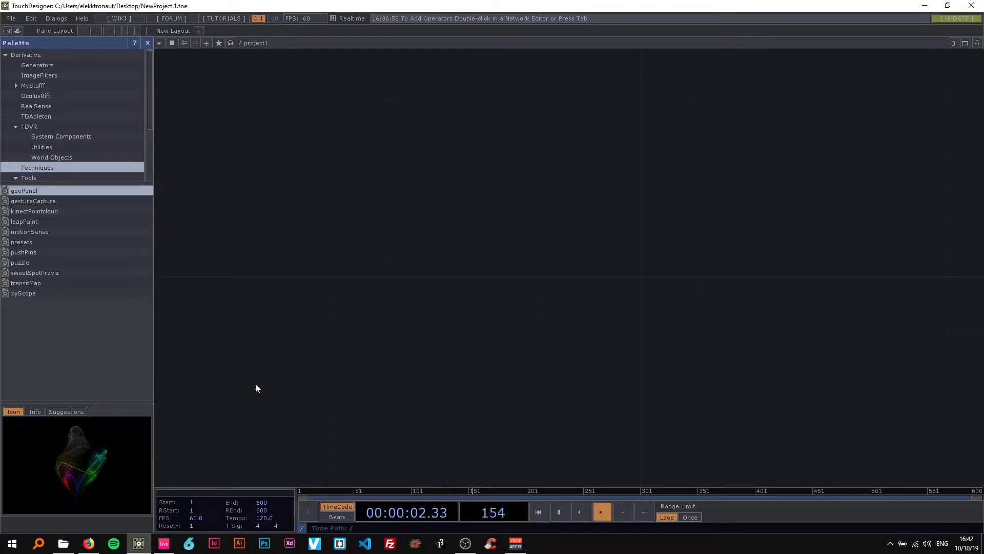
pyautogui.click(81, 18)
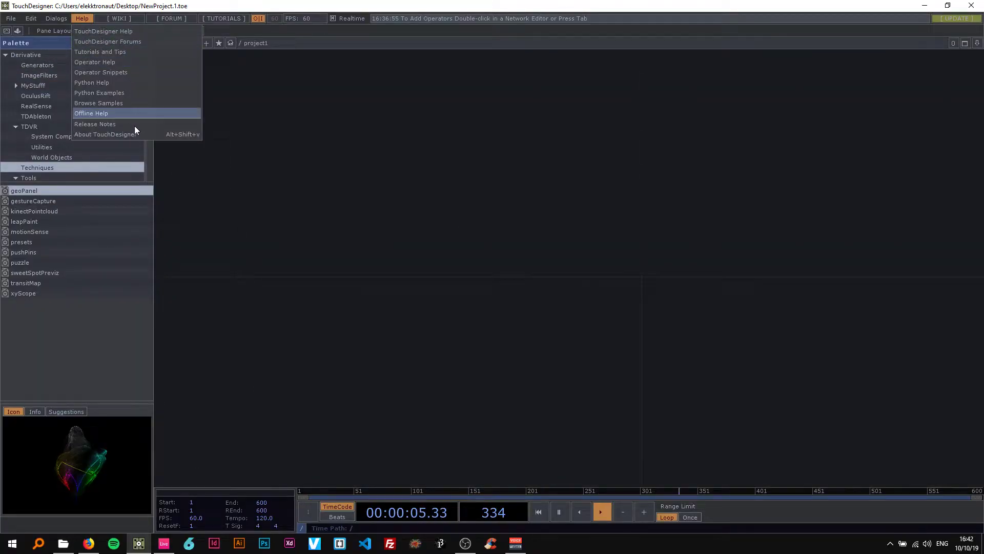
pyautogui.click(109, 105)
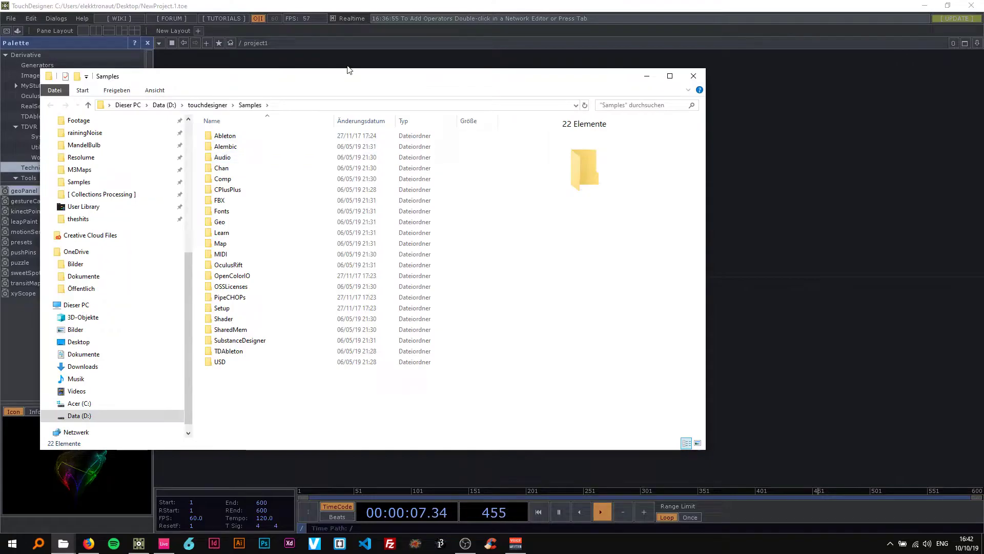
pyautogui.moveTo(349, 82); pyautogui.dragTo(584, 87)
pyautogui.moveTo(529, 384); pyautogui.dragTo(487, 396)
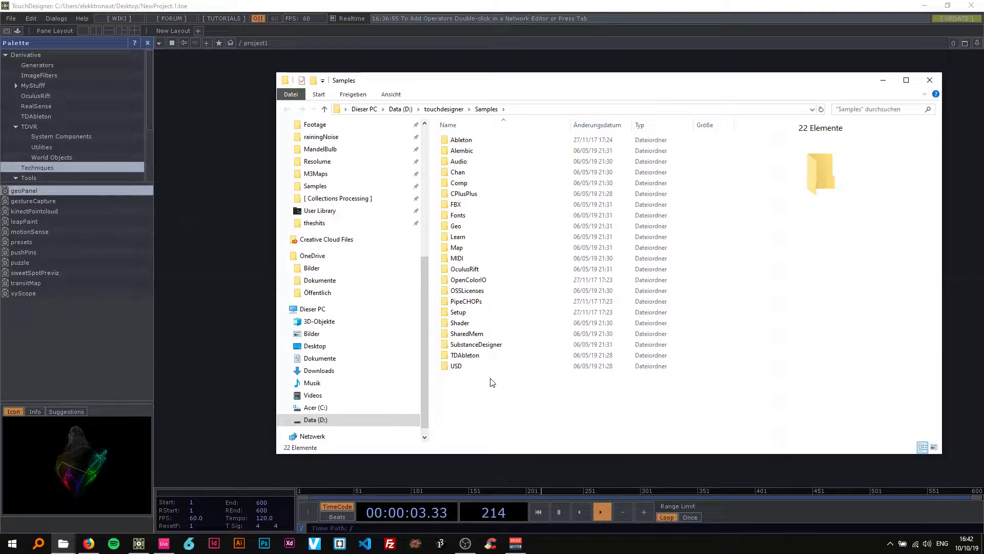
pyautogui.click(471, 357)
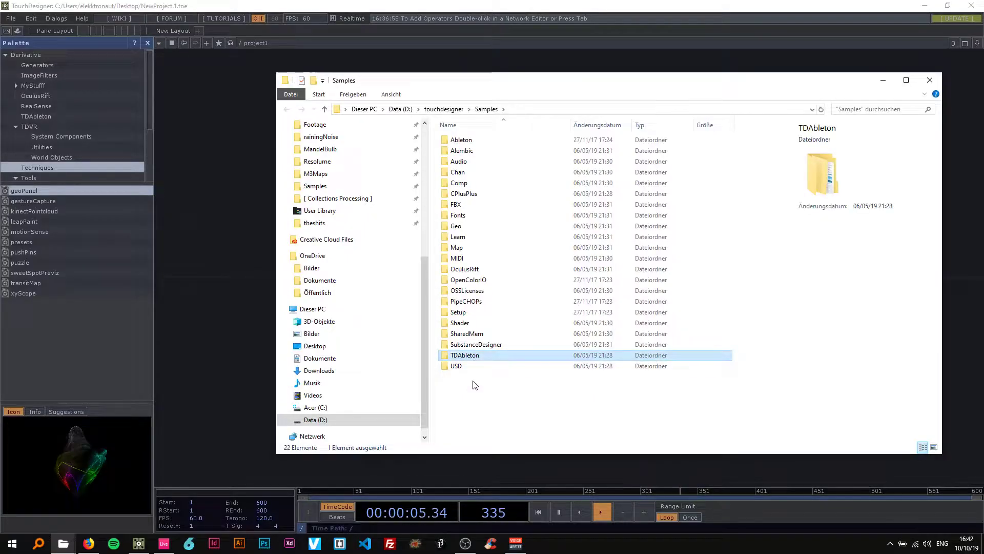
pyautogui.click(468, 385)
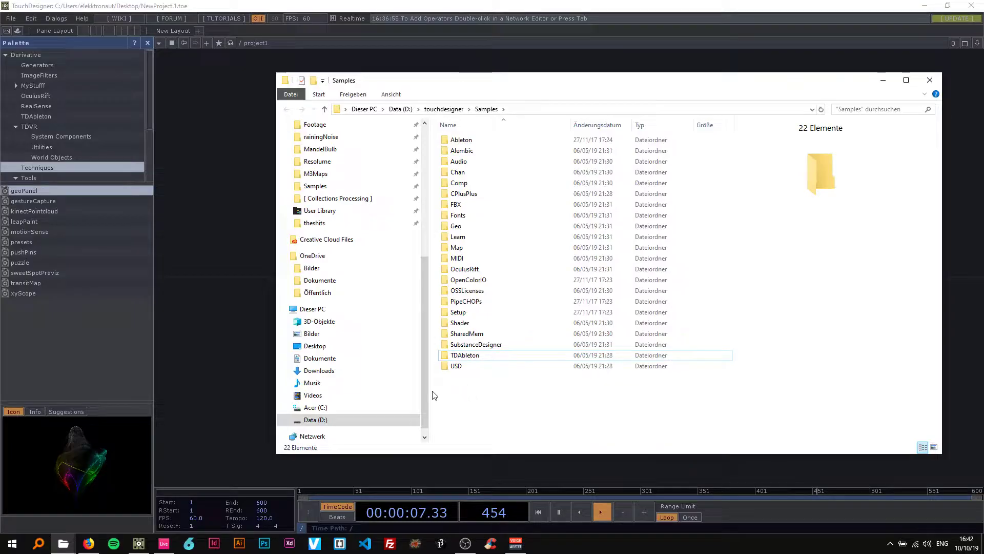
# Step: Bring up the MIDI Remote Scripts folder window beside the samples and reveal its full path
pyautogui.moveTo(63, 543)
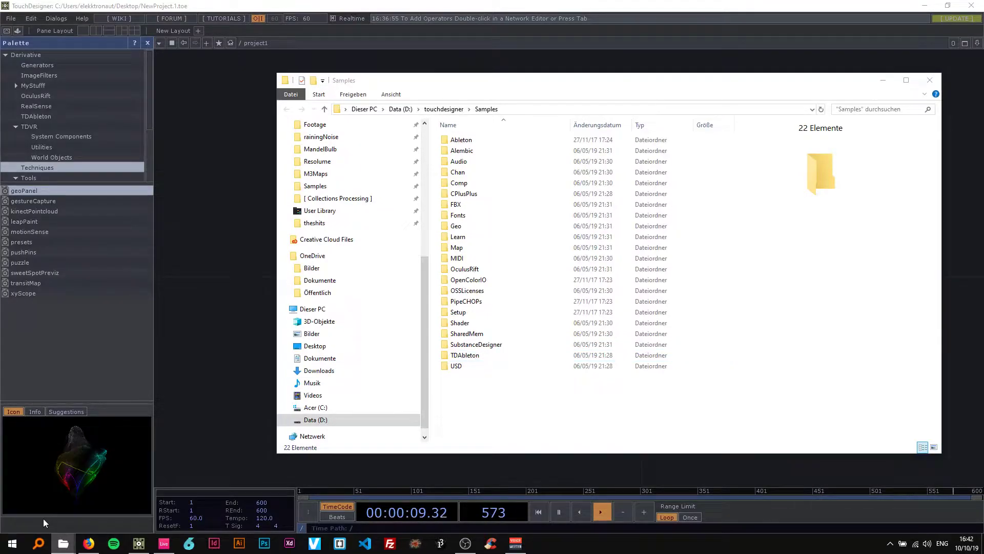
pyautogui.click(52, 492)
pyautogui.moveTo(214, 63); pyautogui.dragTo(586, 92)
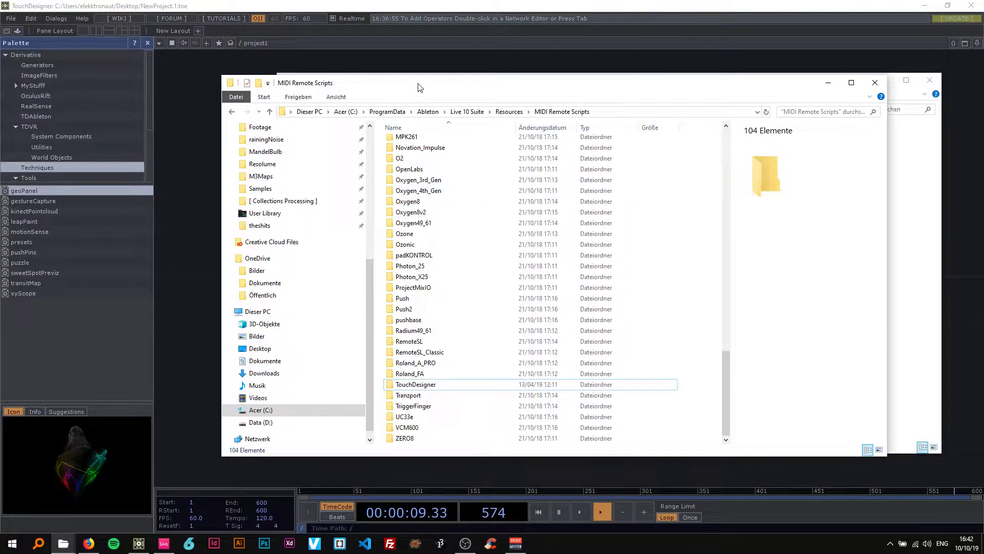
pyautogui.click(625, 116)
pyautogui.scroll(9, 701, 185)
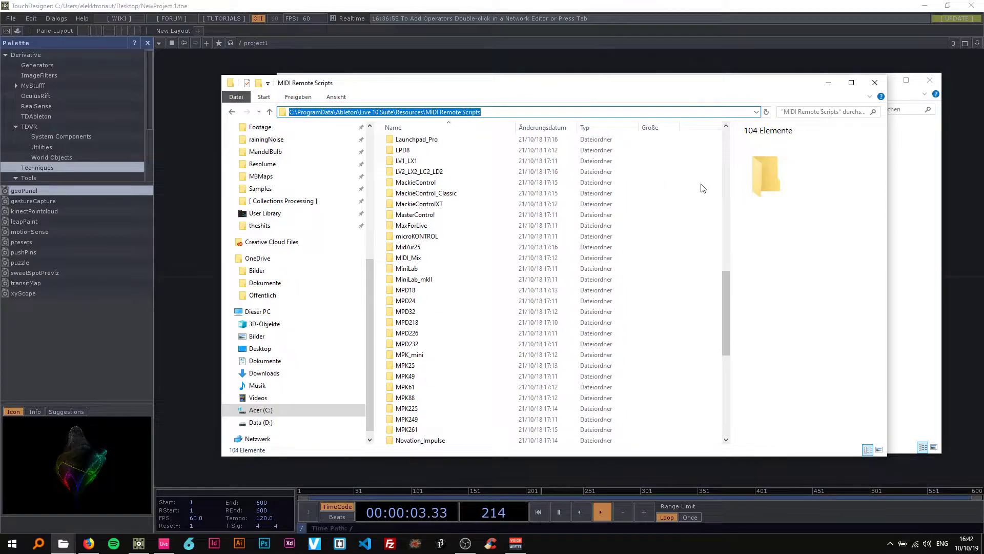
pyautogui.click(699, 191)
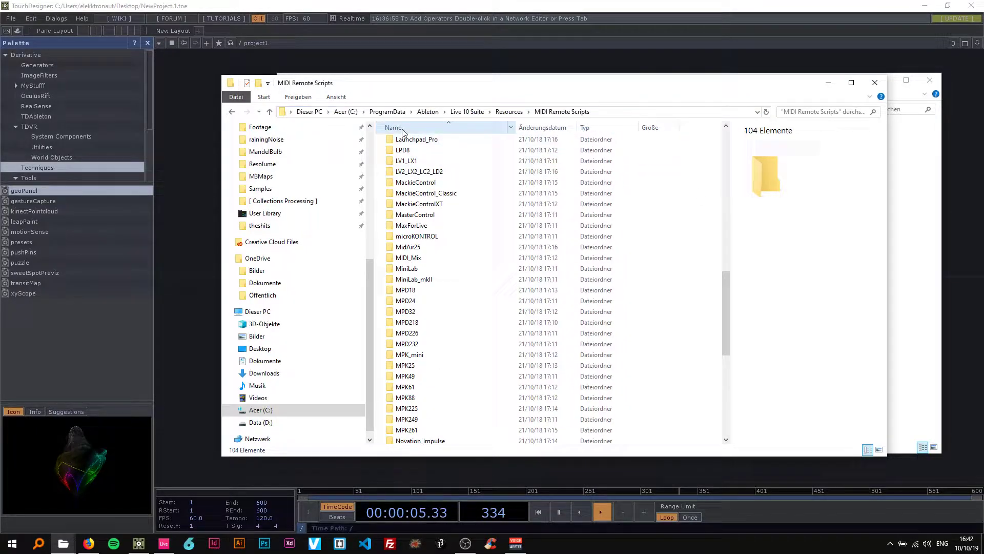
# Step: Go to the root of drive C:, locate the ProgramData folder and check the view option for hidden items
pyautogui.click(344, 112)
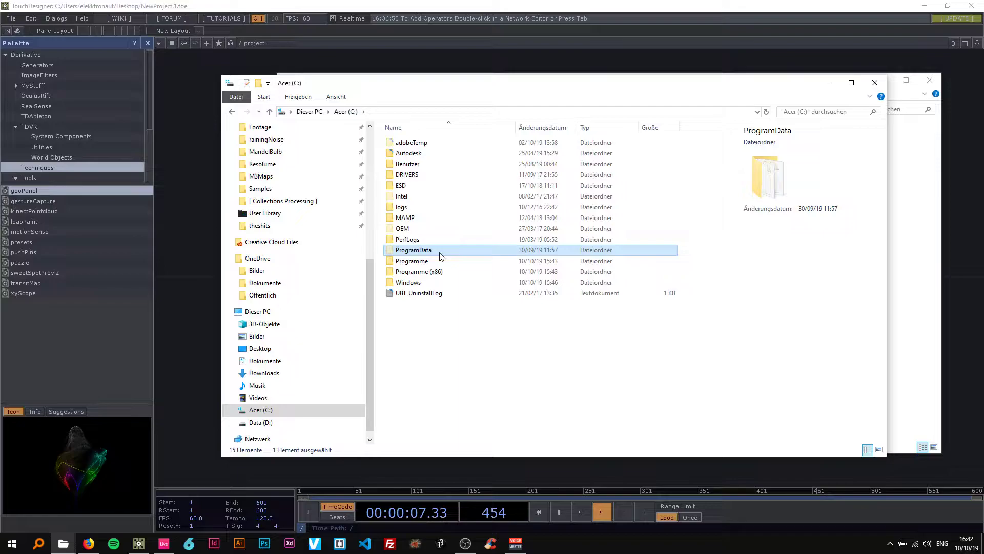
pyautogui.click(468, 334)
pyautogui.click(419, 251)
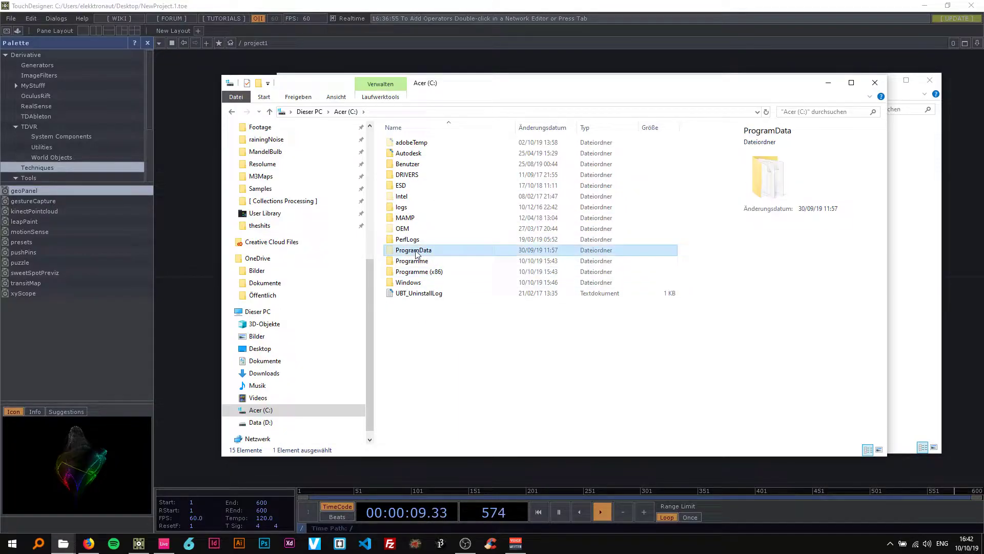
pyautogui.click(438, 318)
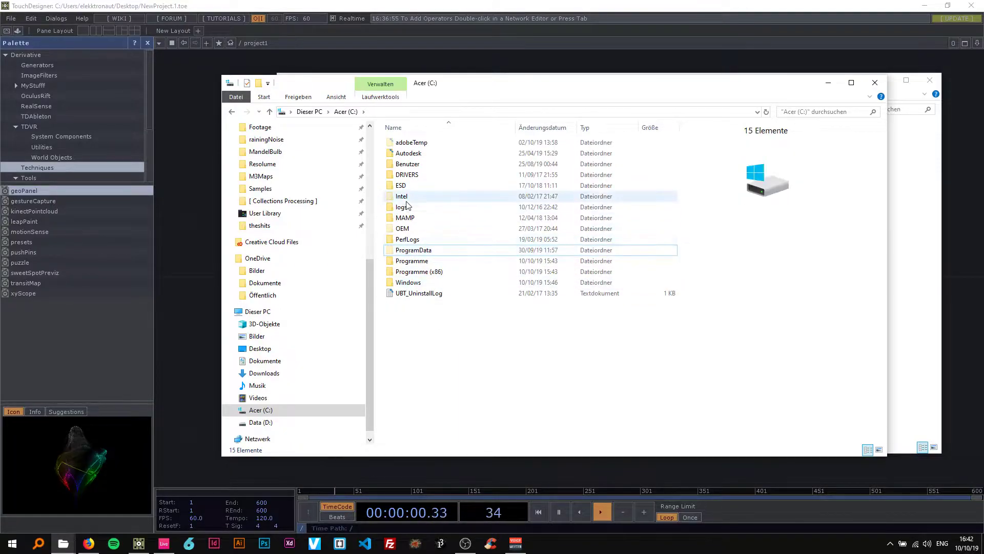
pyautogui.click(337, 98)
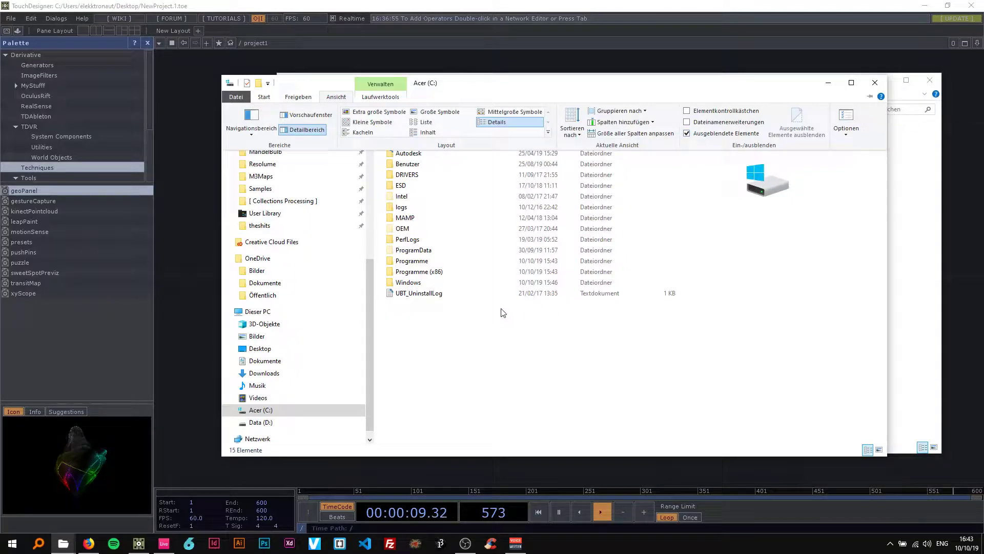
pyautogui.click(487, 321)
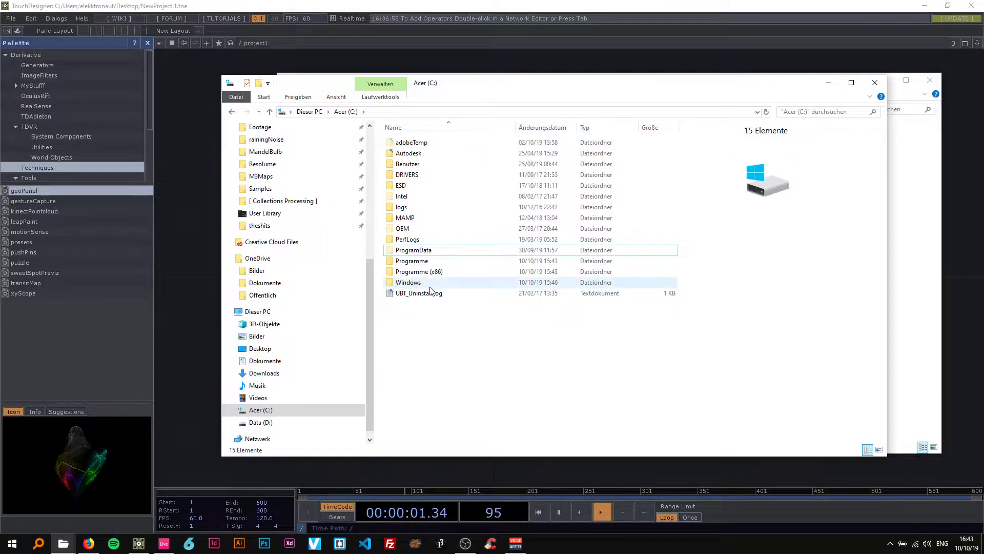
# Step: Open the Resources folder of Live 10 Suite through ProgramData and Ableton on drive C:
pyautogui.doubleClick(418, 250)
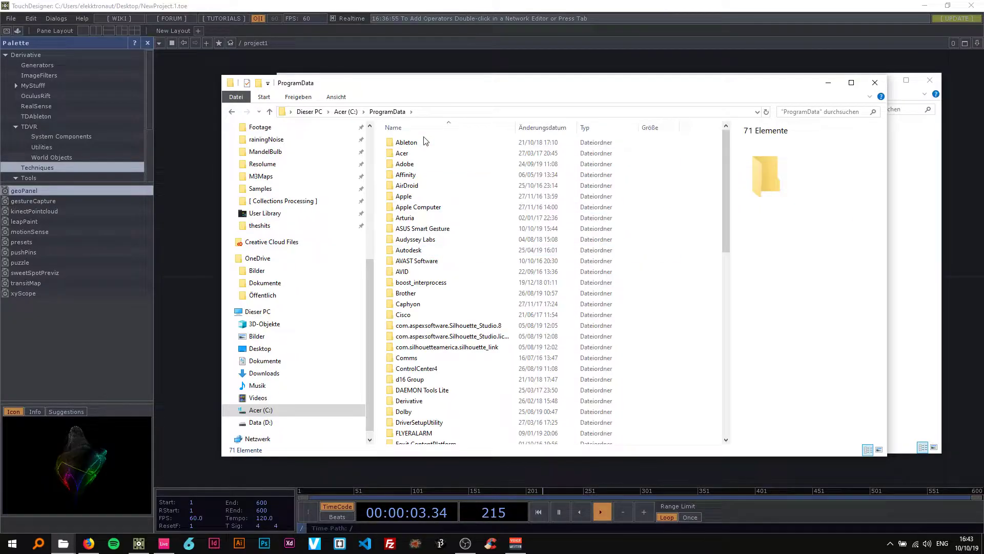
pyautogui.doubleClick(424, 142)
pyautogui.doubleClick(413, 144)
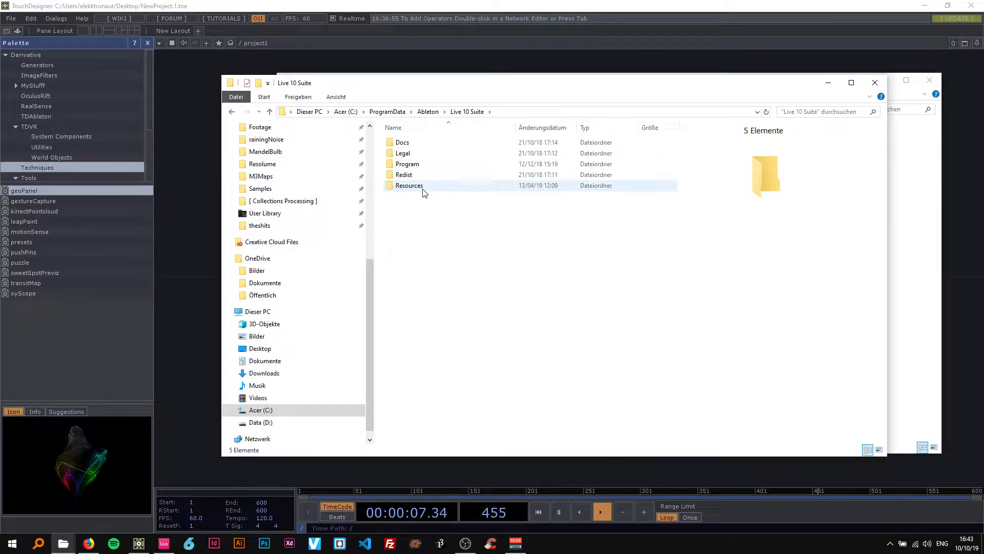
pyautogui.doubleClick(424, 187)
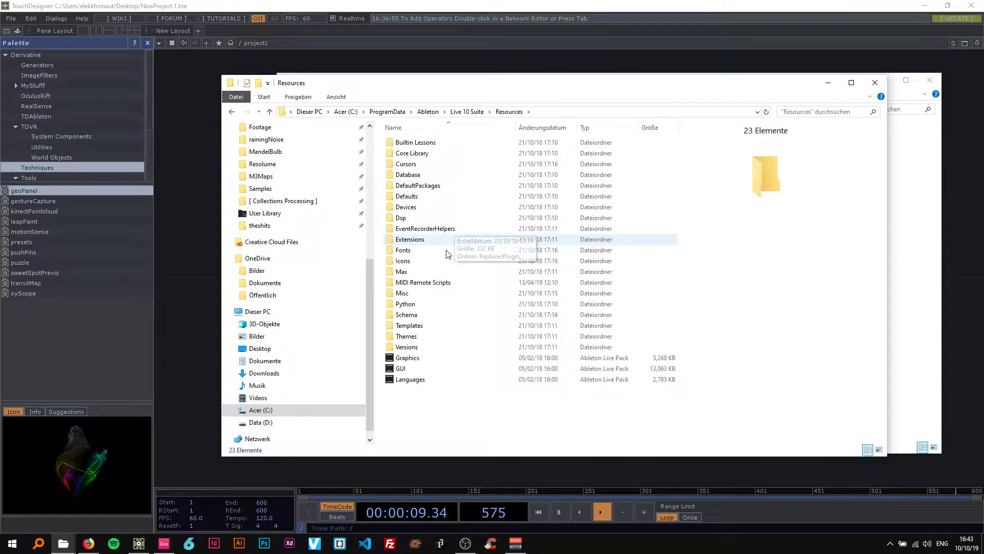
# Step: Open the MIDI Remote Scripts folder inside Live's Resources and arrange its window beside the TouchDesigner Samples folder window
pyautogui.doubleClick(435, 283)
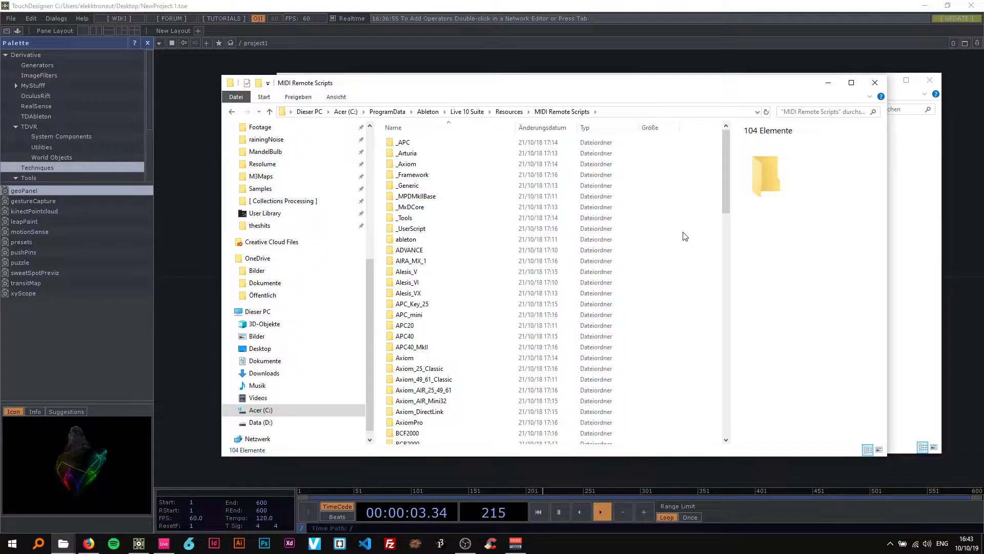
pyautogui.moveTo(781, 91); pyautogui.dragTo(643, 94)
pyautogui.click(800, 265)
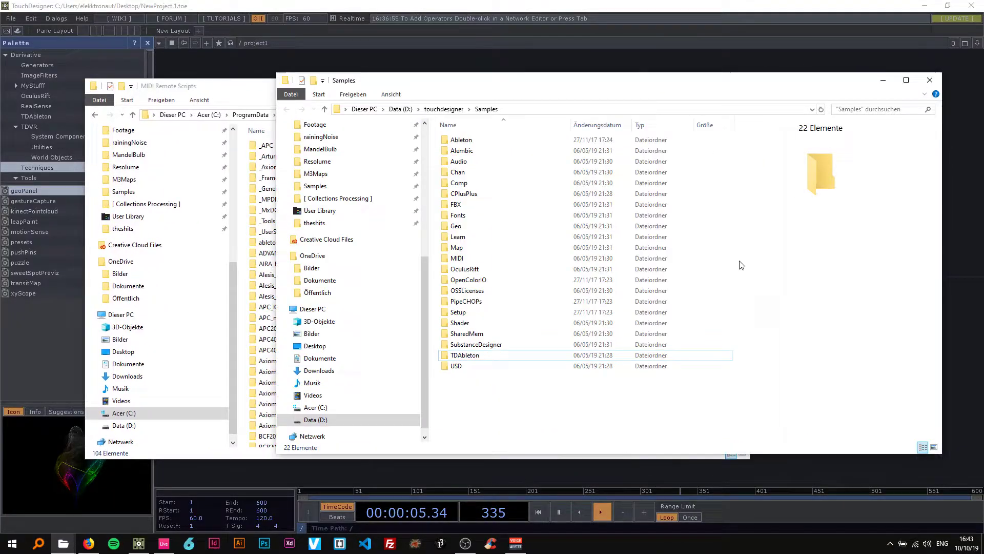
pyautogui.moveTo(559, 89); pyautogui.dragTo(638, 93)
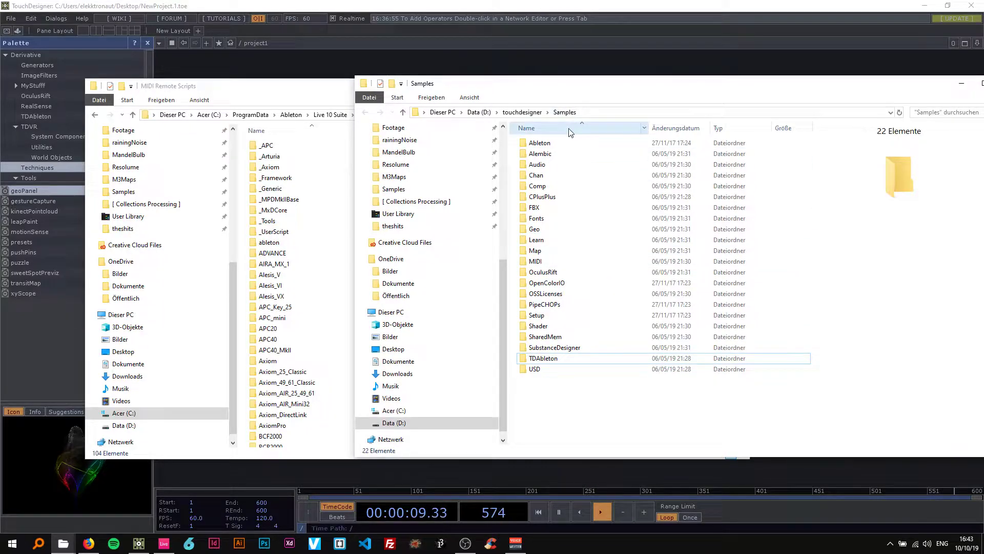
pyautogui.moveTo(537, 90); pyautogui.dragTo(686, 97)
# Step: Locate the TouchDesigner folder within MIDI Remote Scripts and compare it with the TDAbleton folder in Samples
pyautogui.scroll(-20, 430, 294)
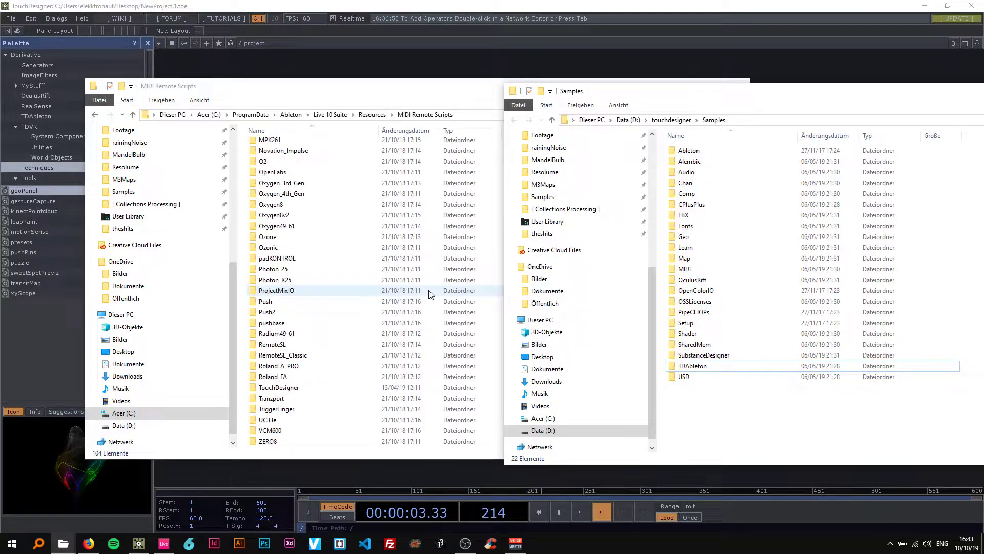
pyautogui.click(415, 91)
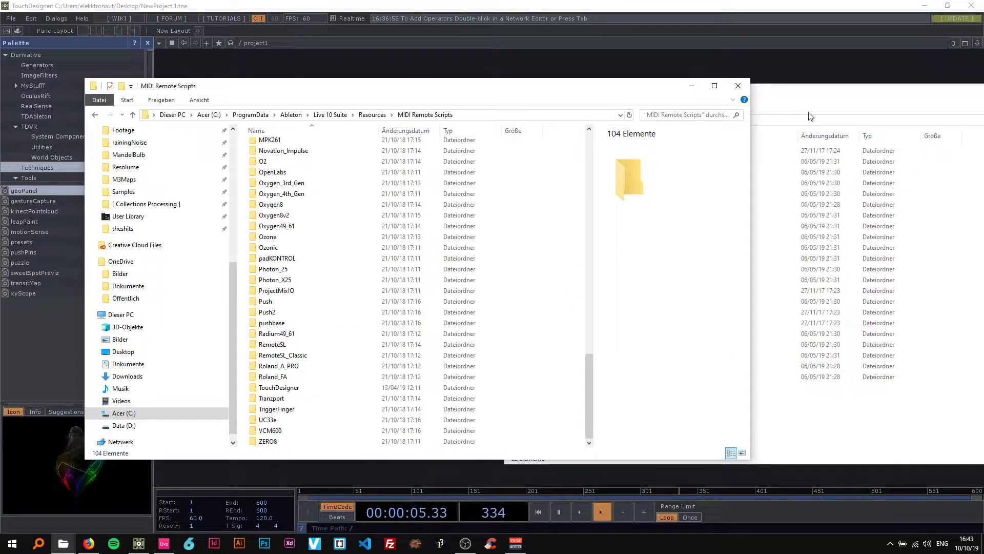
pyautogui.moveTo(810, 92); pyautogui.dragTo(863, 81)
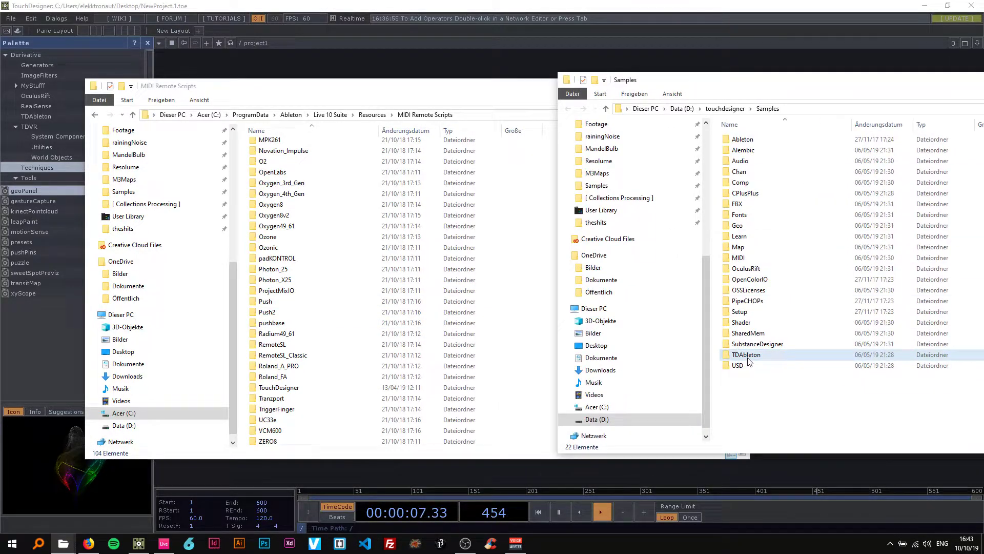
pyautogui.moveTo(748, 360); pyautogui.dragTo(793, 354)
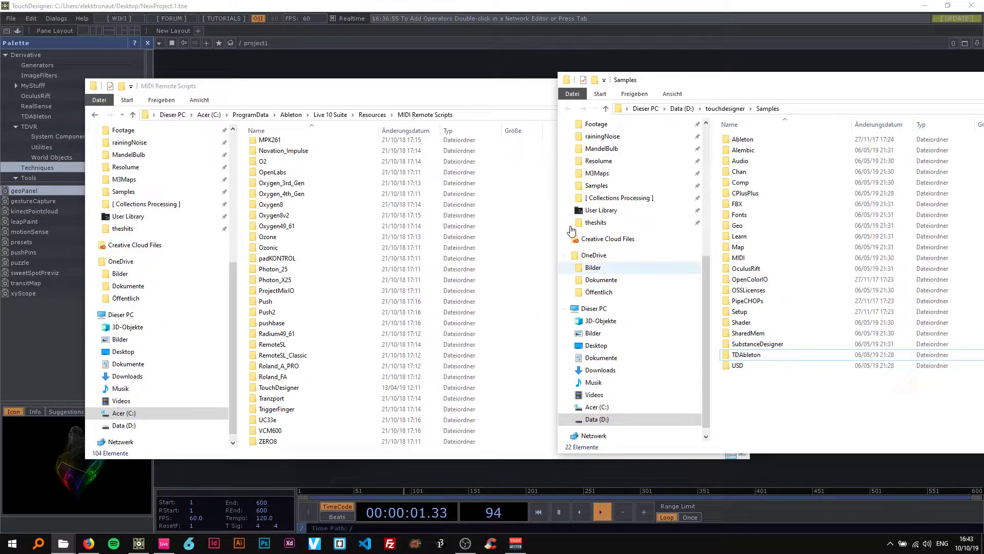
# Step: Close the Samples folder window and move the MIDI Remote Scripts window to the middle of the screen
pyautogui.moveTo(754, 80); pyautogui.dragTo(415, 112)
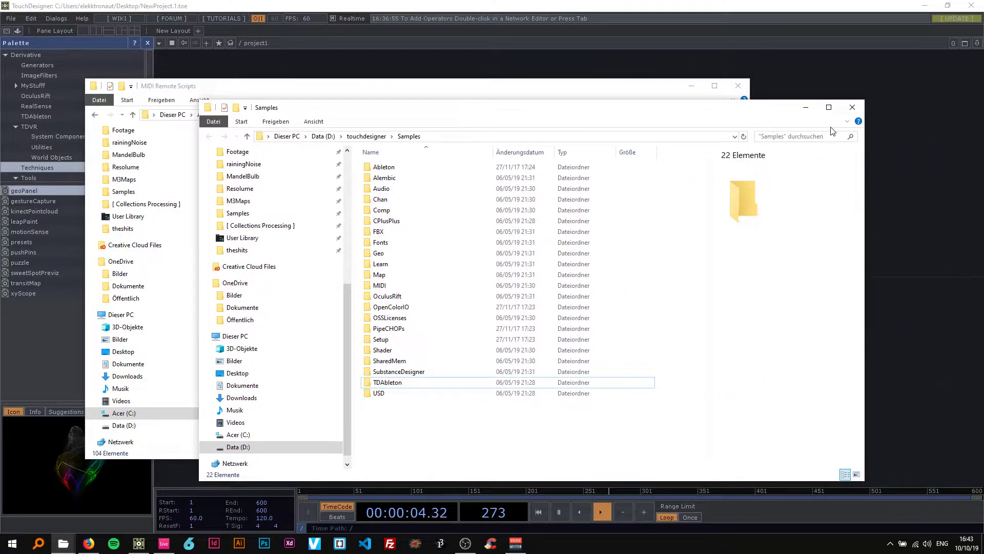
pyautogui.click(858, 111)
pyautogui.moveTo(410, 86); pyautogui.dragTo(511, 78)
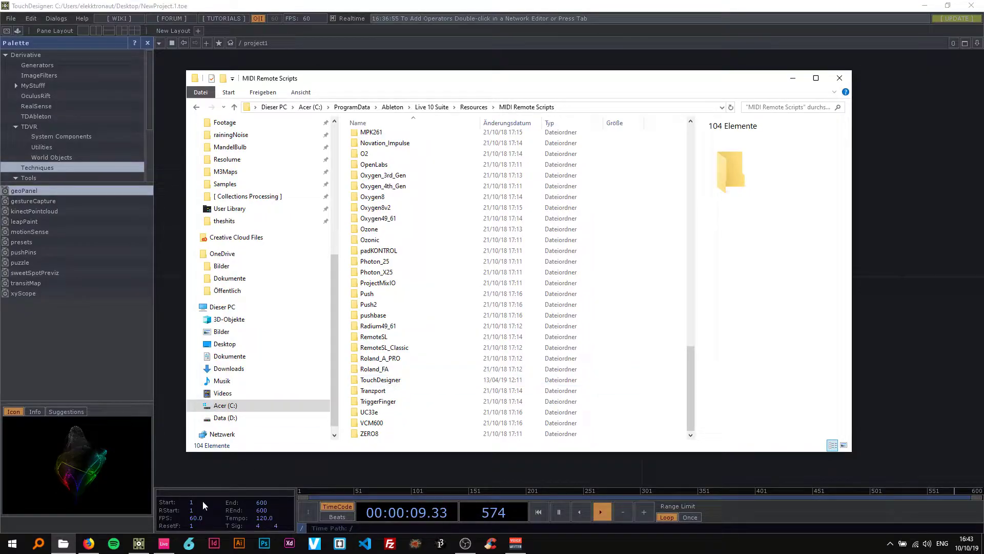
# Step: Bring up Ableton Live, check the TouchDesigner folder in MIDI Remote Scripts beside it, and minimise the folder window
pyautogui.click(164, 543)
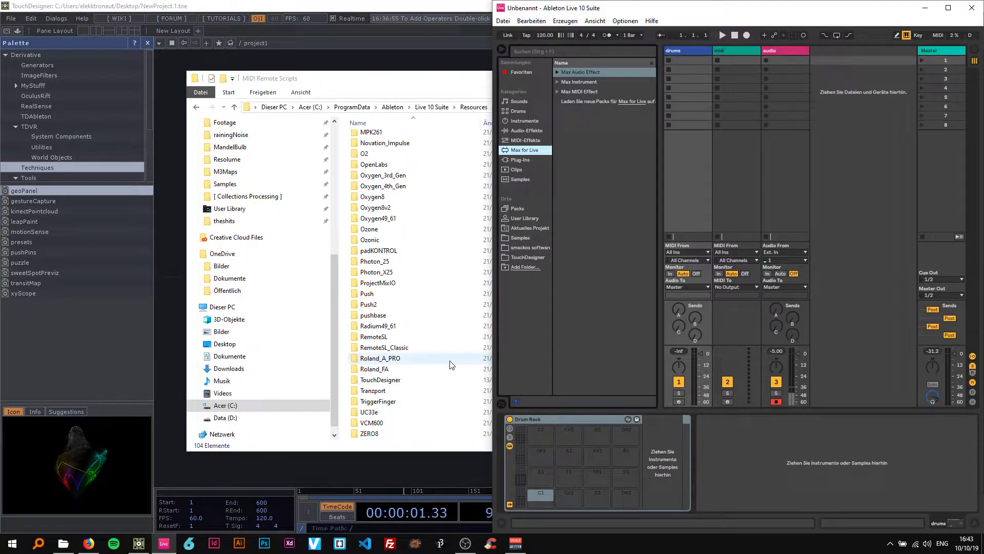
pyautogui.moveTo(405, 77); pyautogui.dragTo(151, 60)
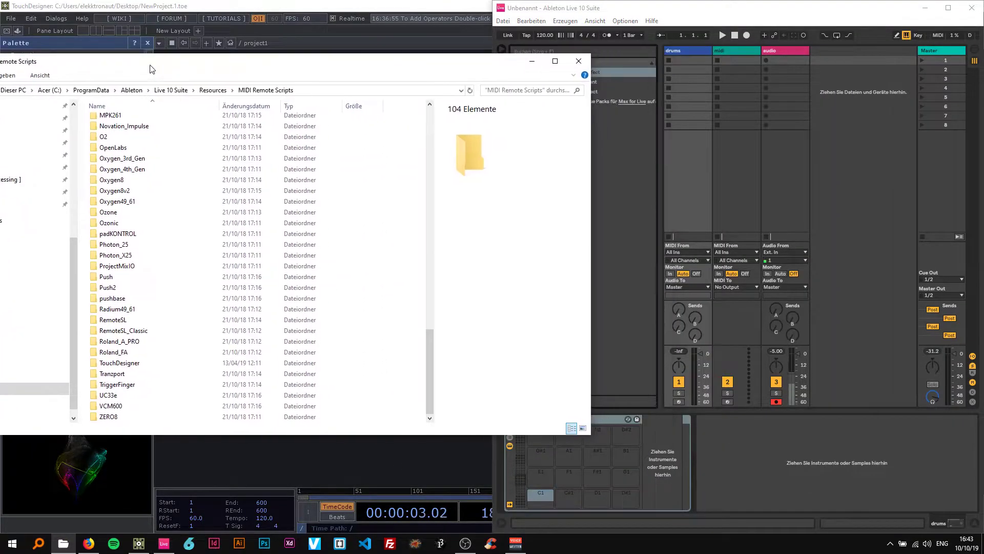
pyautogui.click(645, 175)
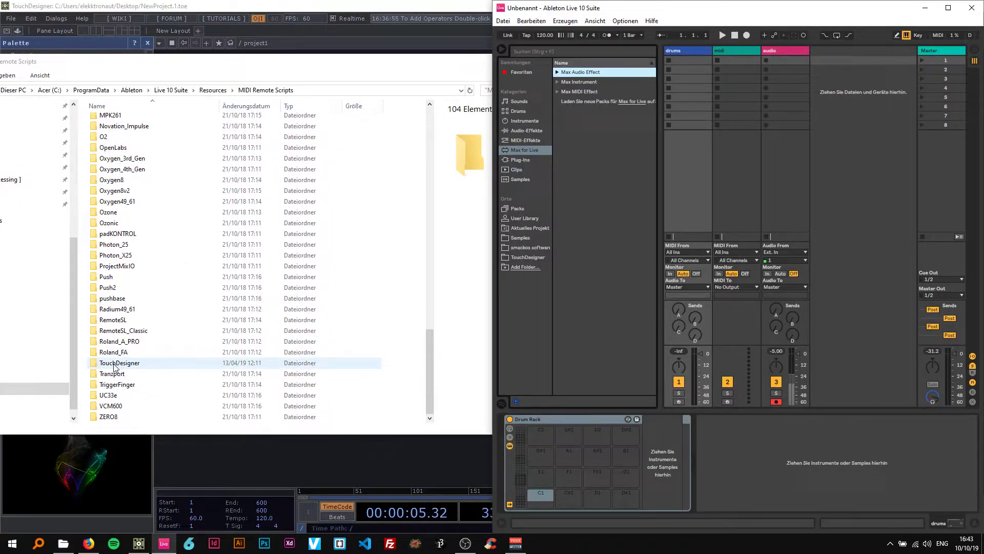
pyautogui.moveTo(114, 365); pyautogui.dragTo(352, 366)
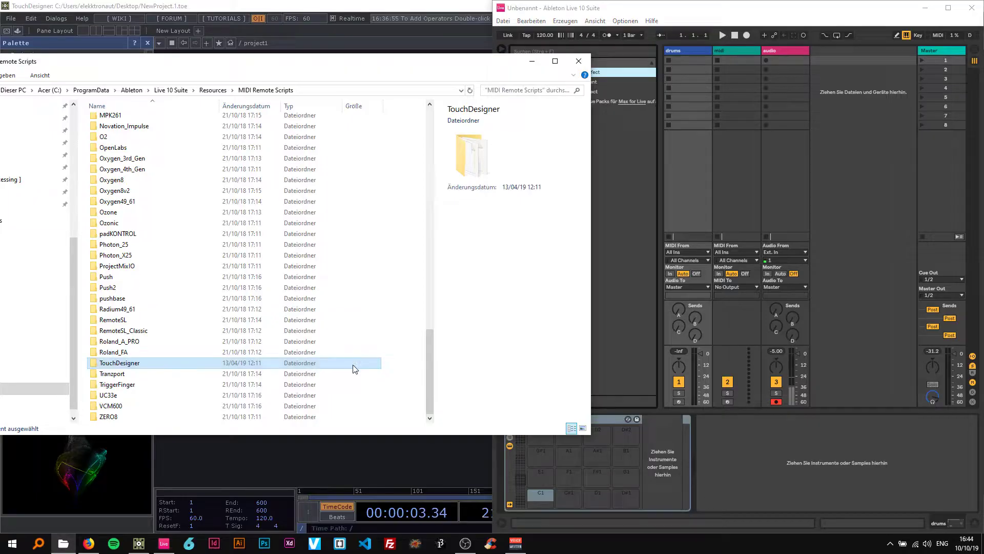
pyautogui.click(533, 61)
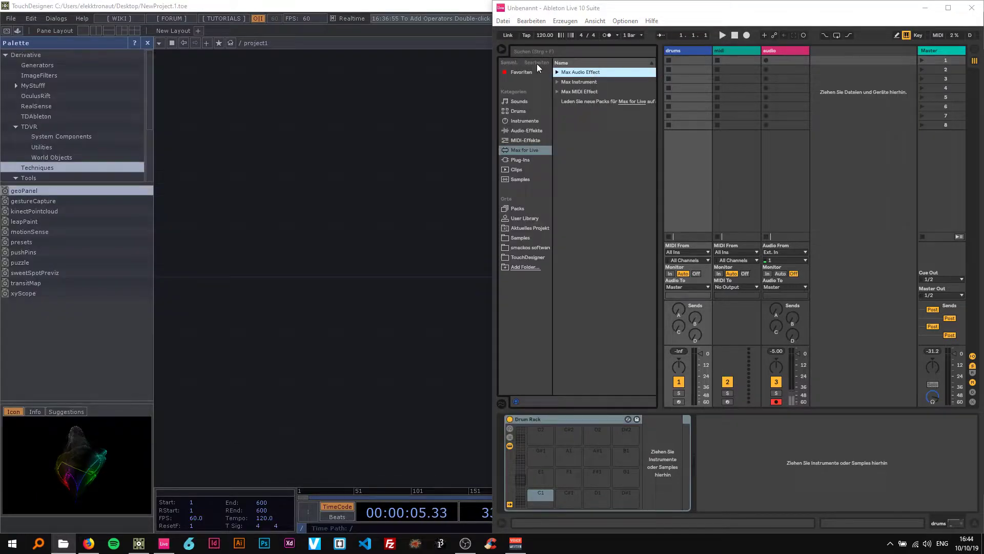
# Step: Examine the Link and MIDI preferences in Ableton Live, including the control surface assignments, and close them
pyautogui.click(698, 201)
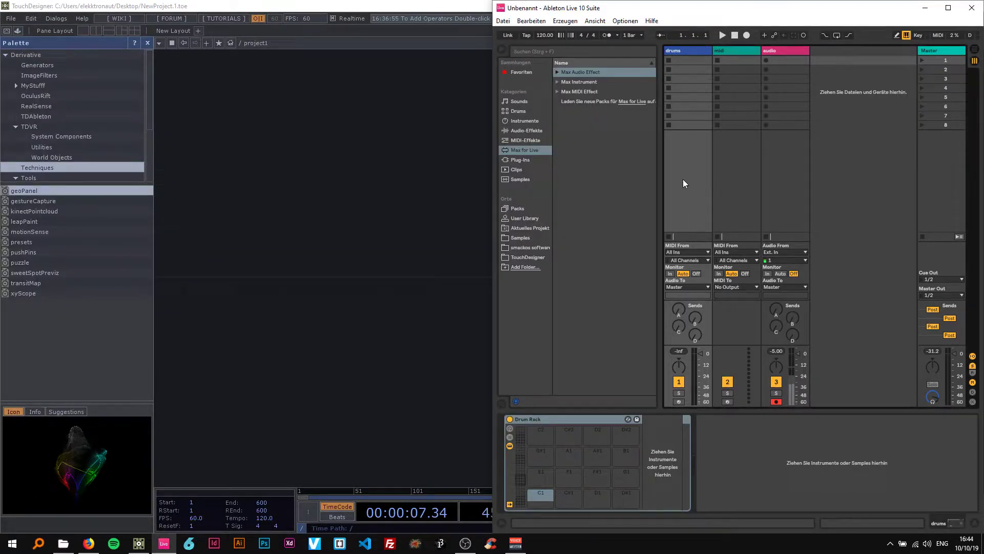
pyautogui.click(624, 21)
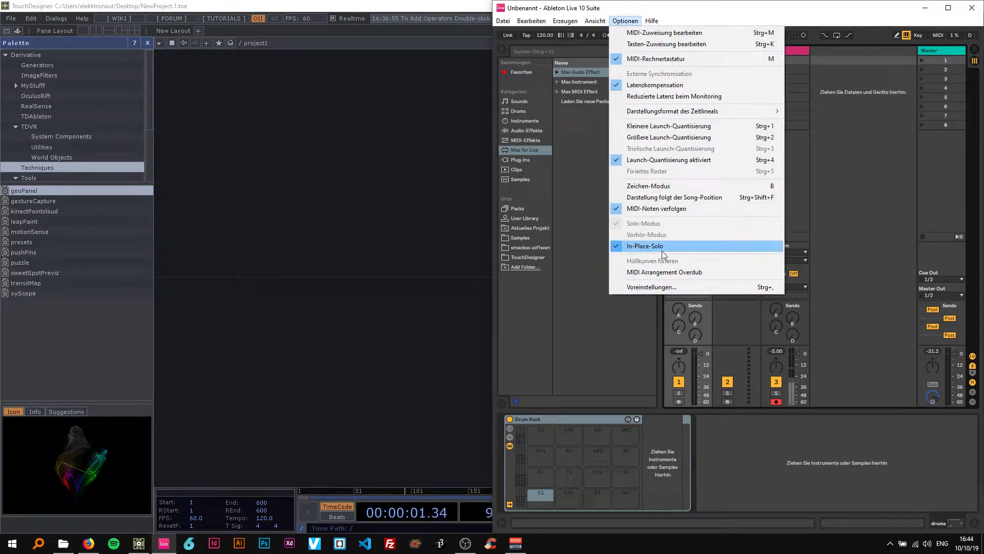
pyautogui.click(649, 287)
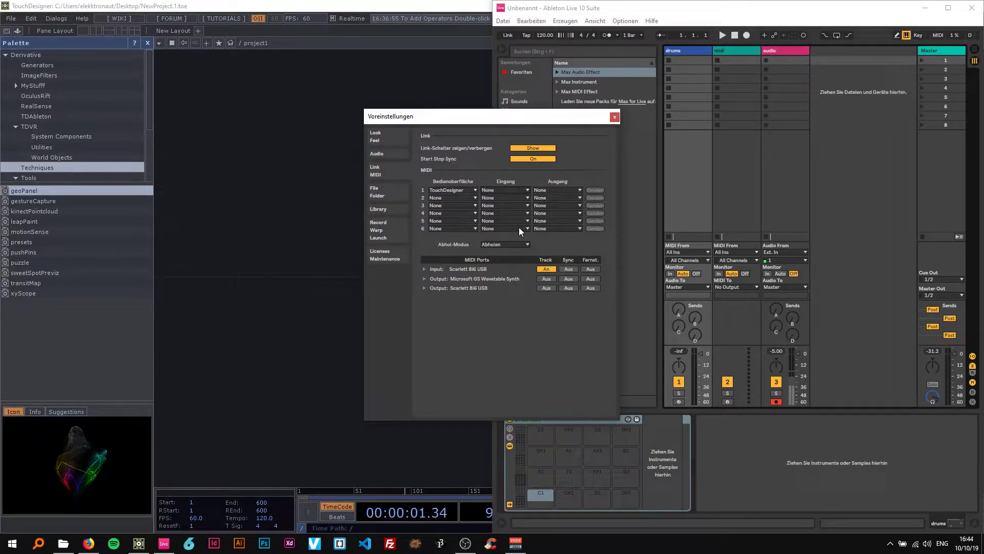
pyautogui.click(616, 118)
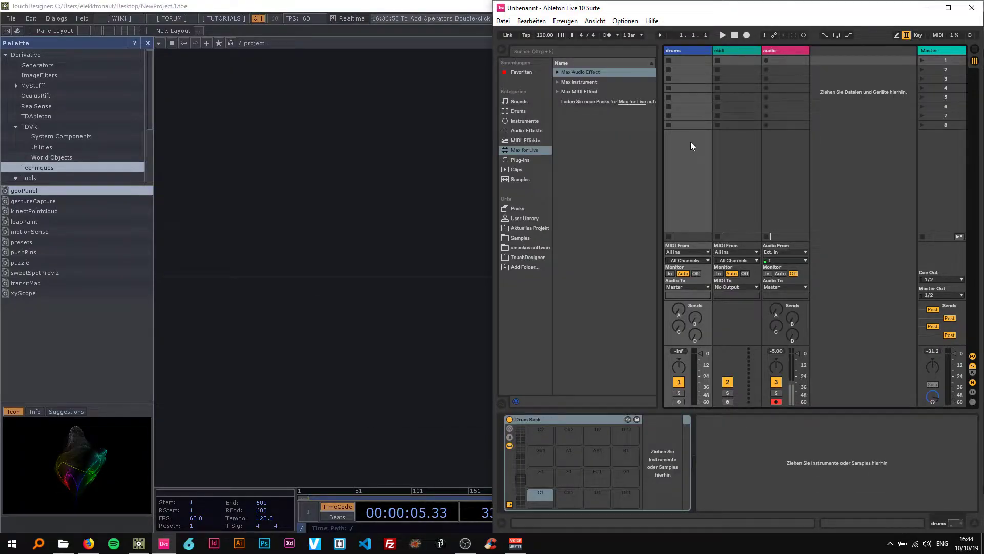
# Step: Create a new Live Set and hide its return tracks
pyautogui.click(503, 20)
pyautogui.click(520, 33)
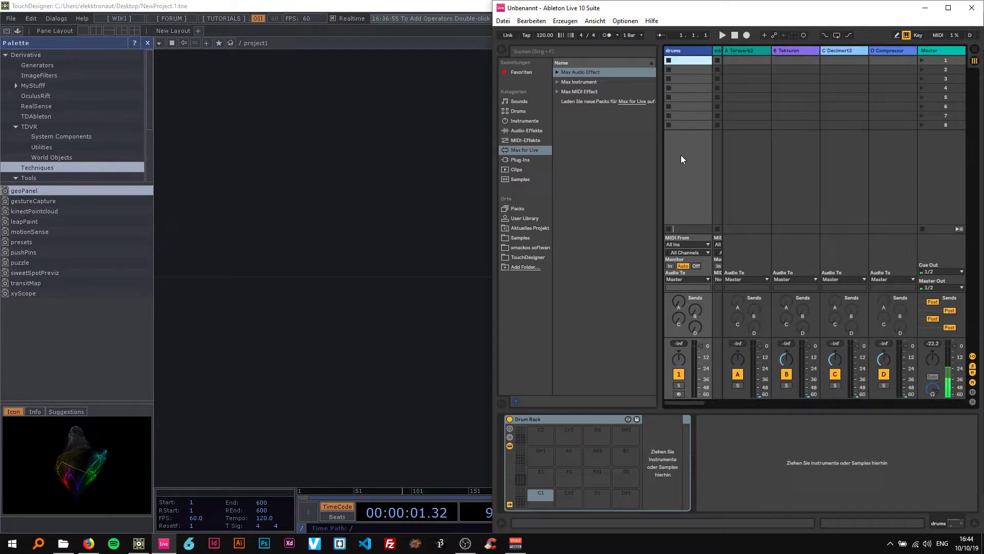
pyautogui.click(973, 373)
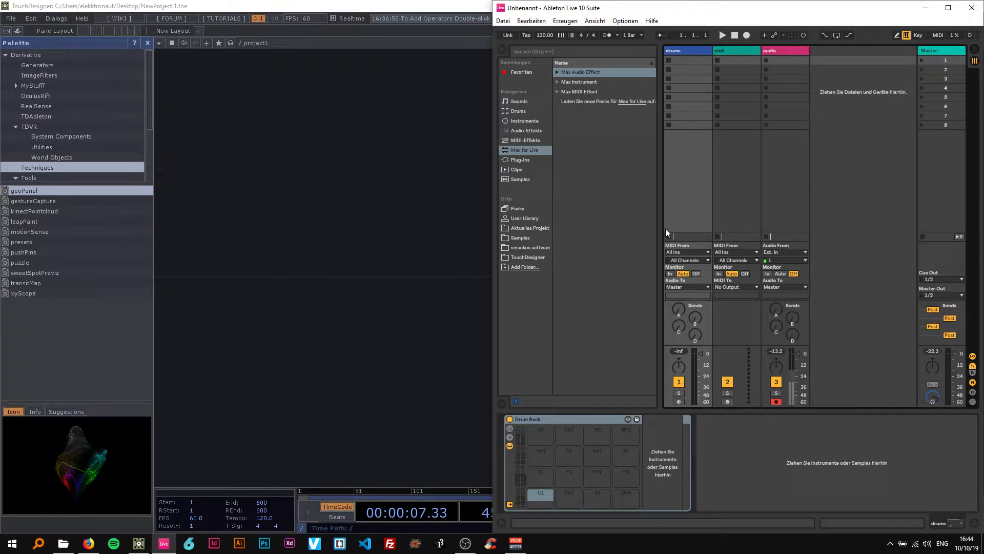
# Step: Show the TouchDesigner place in Live's browser and look at its TDA devices and the contents of TDA Project
pyautogui.click(538, 258)
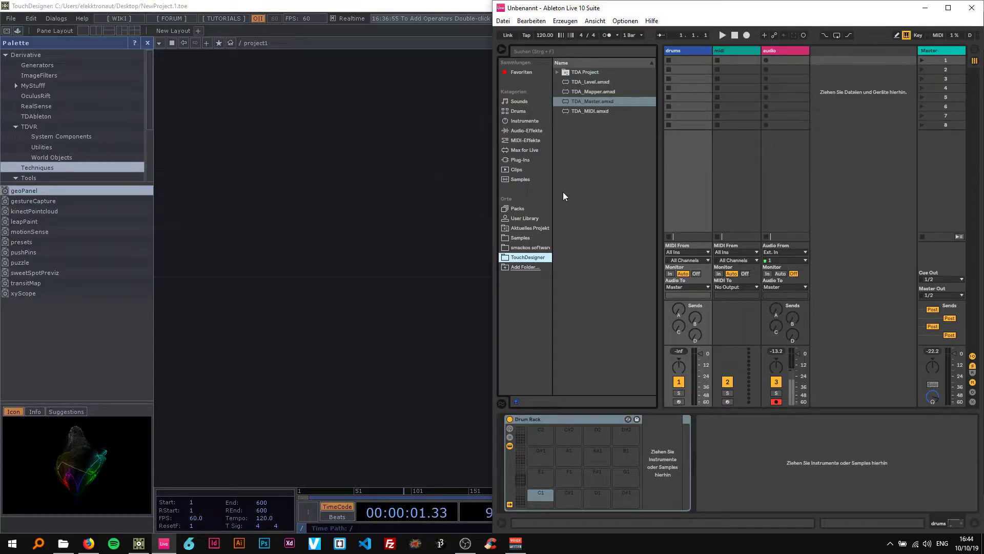
pyautogui.click(603, 83)
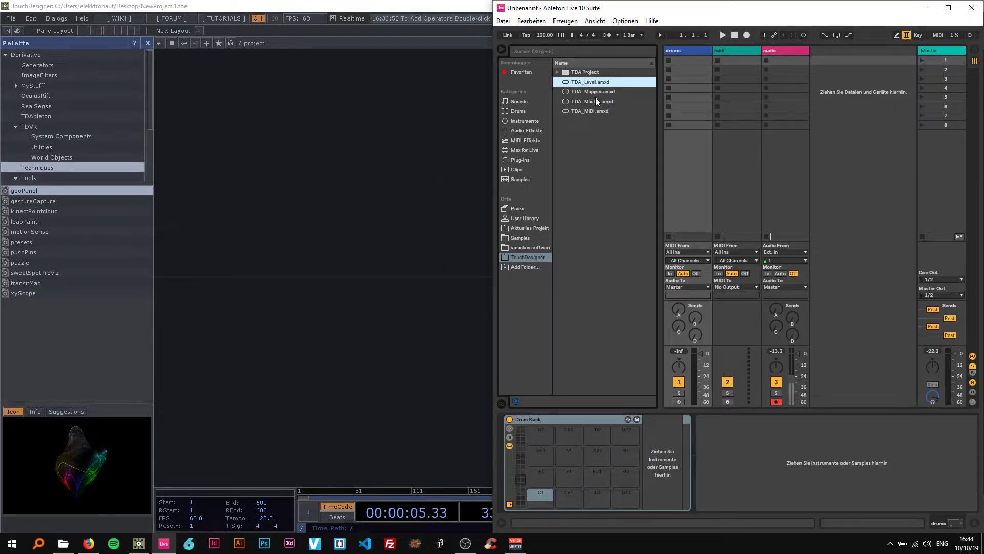
pyautogui.click(557, 72)
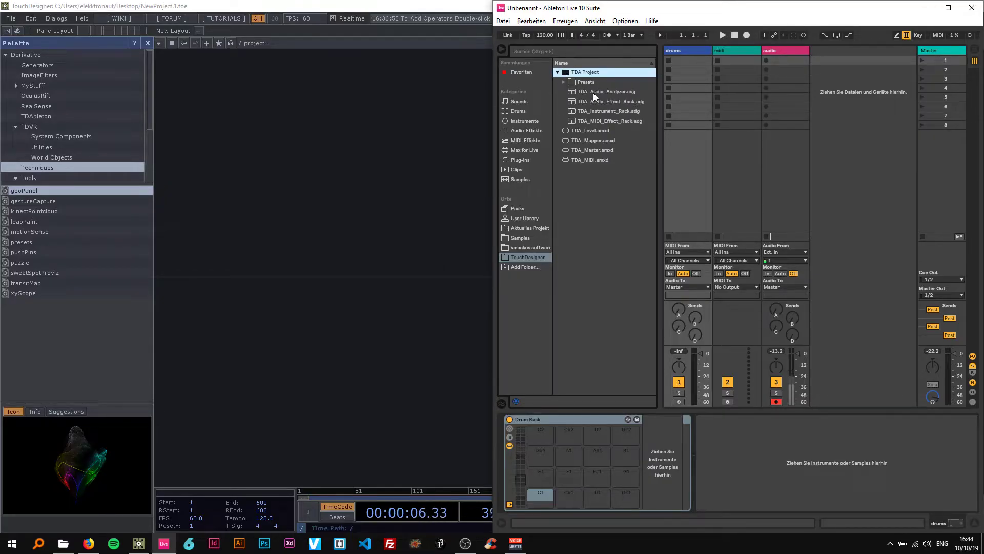
pyautogui.click(557, 72)
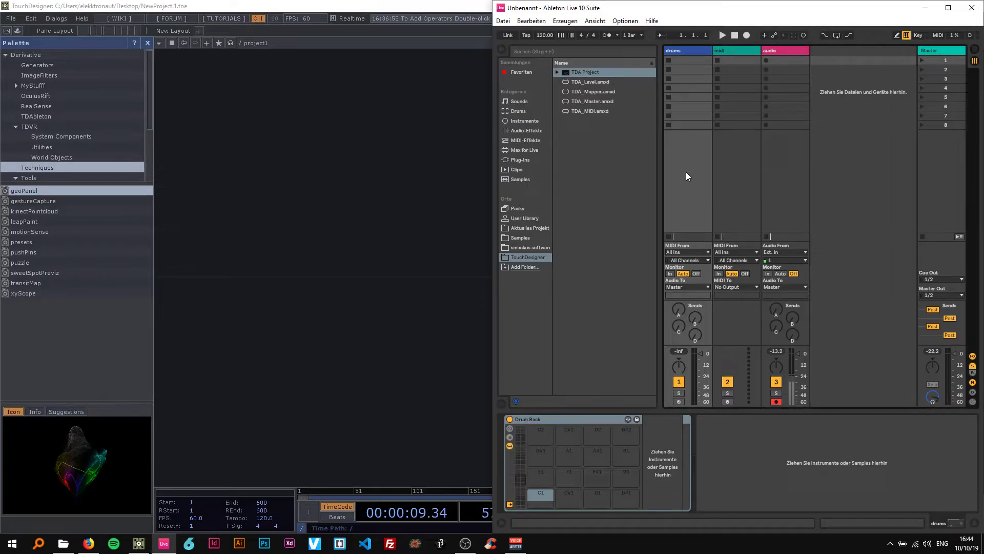
# Step: Add the TDA_Master.amxd device to the Master track's device chain
pyautogui.click(597, 103)
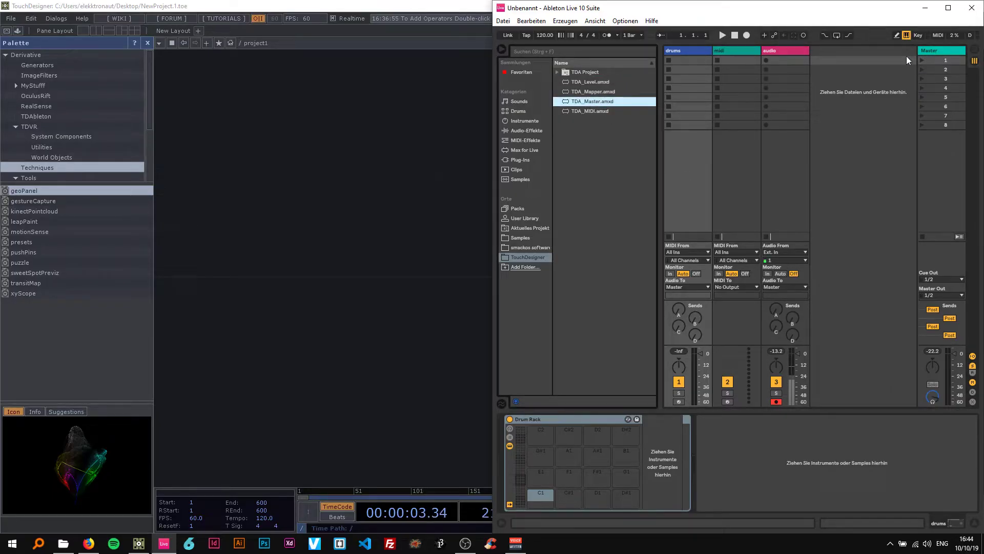
pyautogui.click(937, 50)
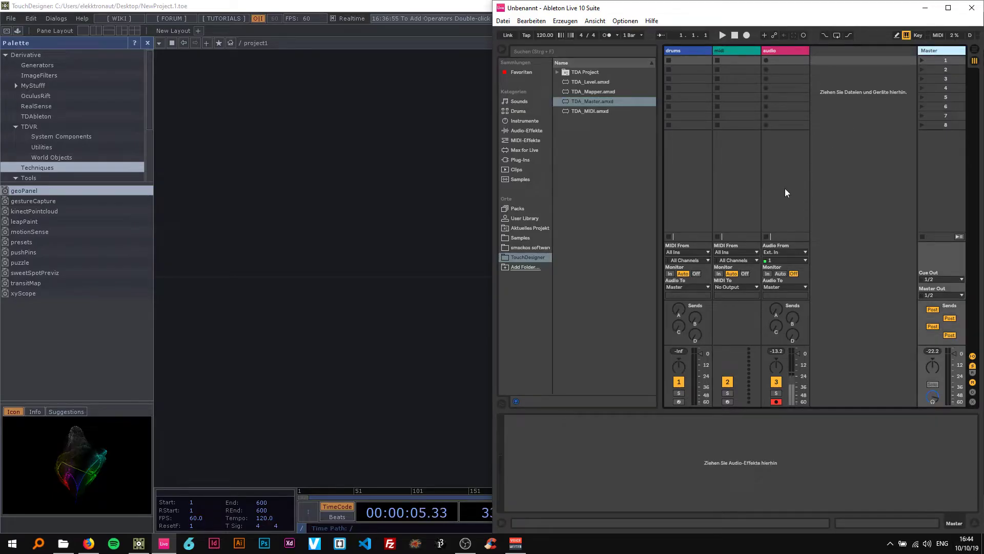
pyautogui.moveTo(595, 101); pyautogui.dragTo(652, 442)
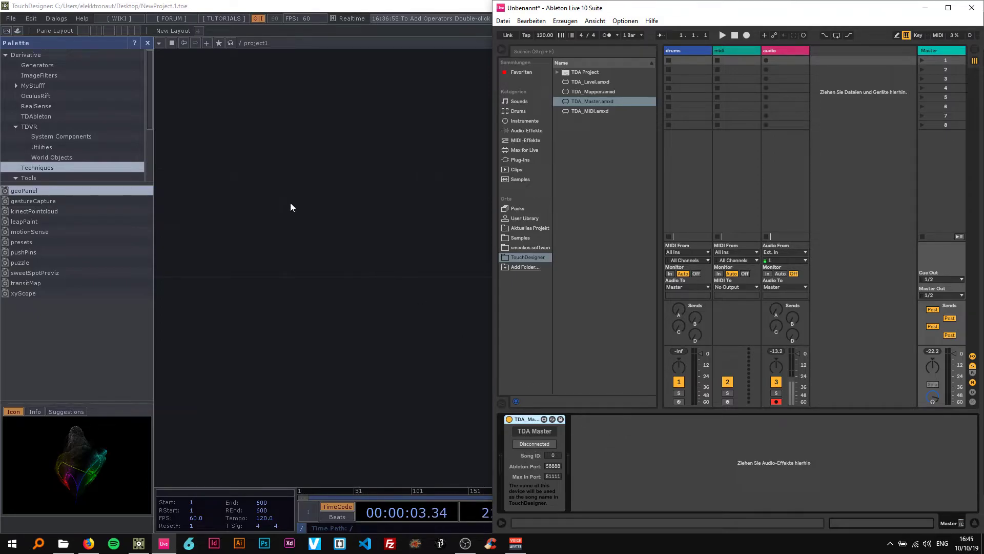
# Step: Switch to TouchDesigner, fit its window into the half of the screen beside Live, and hide and reopen the Palette
pyautogui.doubleClick(324, 11)
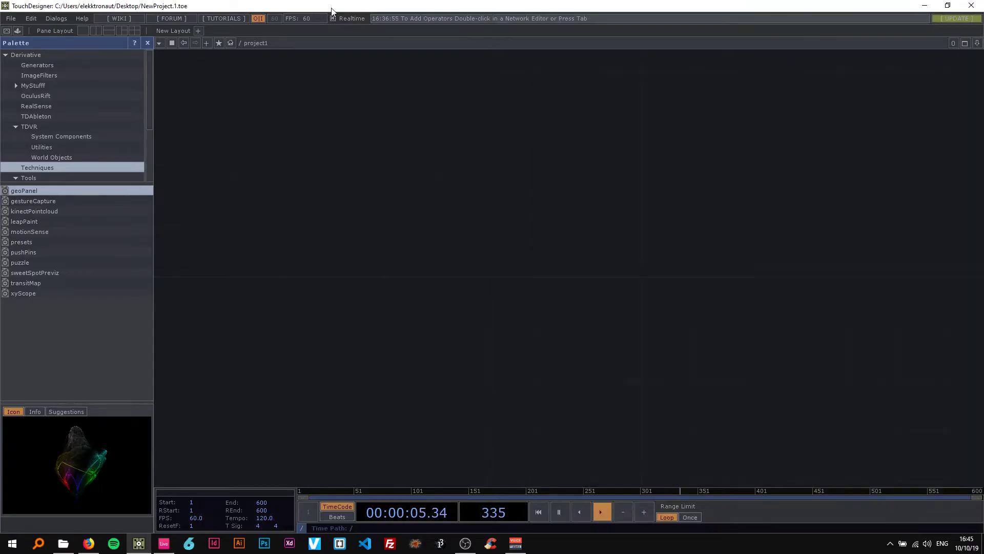
pyautogui.moveTo(324, 8); pyautogui.dragTo(1, 131)
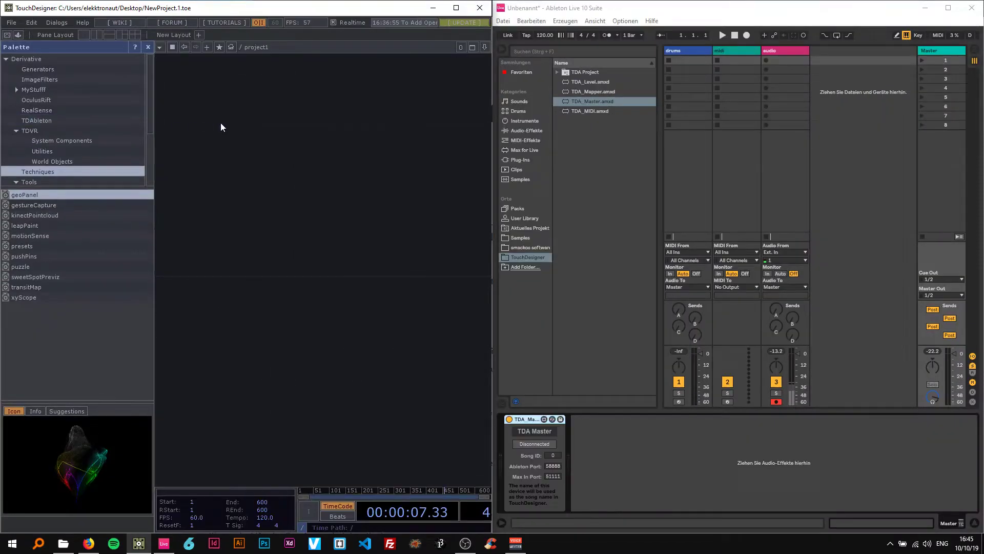
pyautogui.click(149, 45)
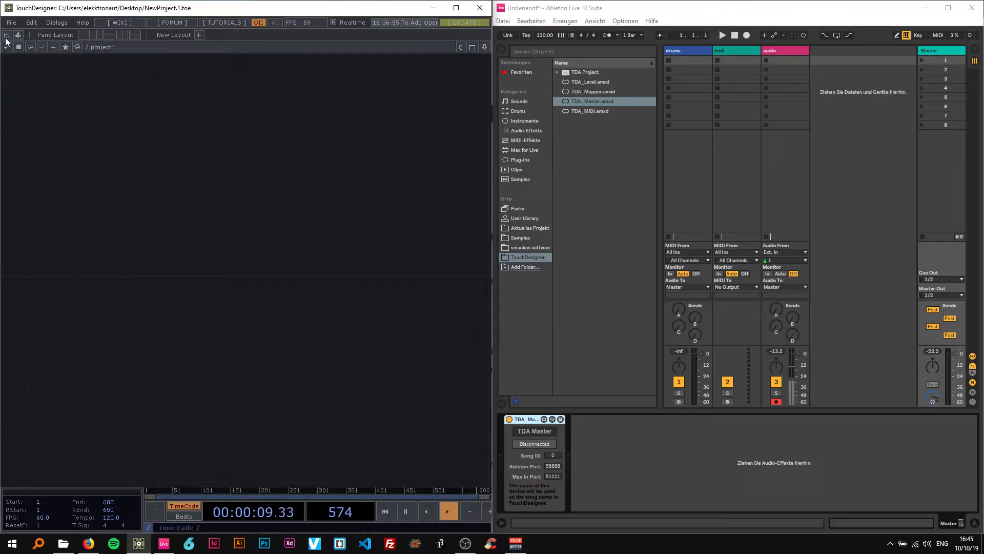
pyautogui.click(19, 34)
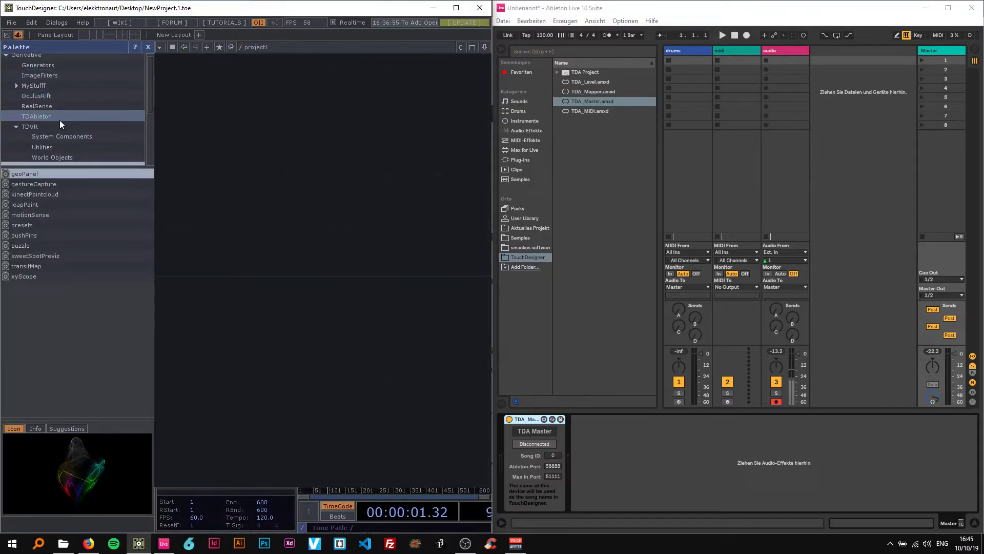
# Step: Place the tdAbletonPackage component from the palette's TDAbleton category in the project1 network and check the TDA Master device in Live
pyautogui.click(35, 115)
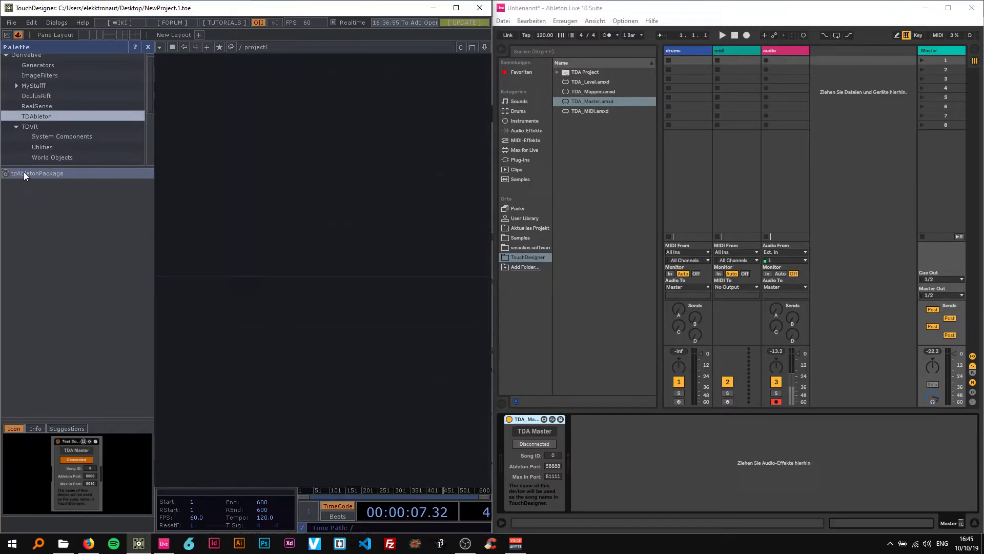
pyautogui.moveTo(24, 173); pyautogui.dragTo(262, 219)
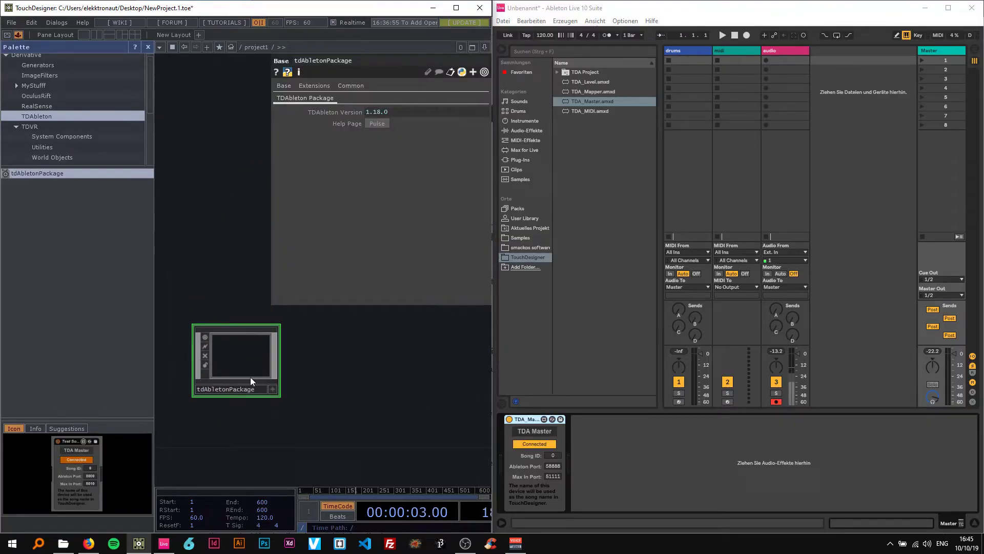
pyautogui.click(579, 449)
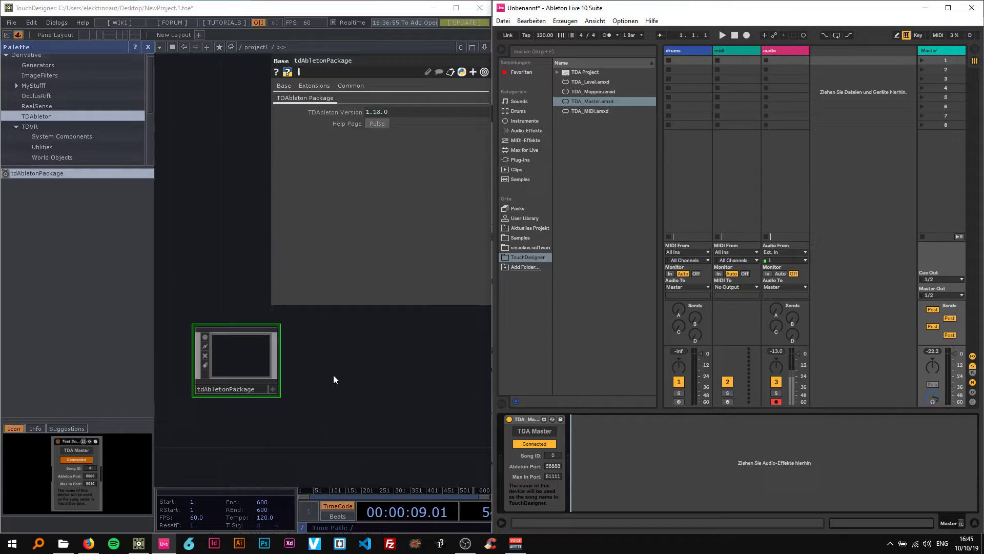
# Step: Switch to Firefox, read the setup and troubleshooting instructions on the TDAbleton documentation page, and return to TouchDesigner
pyautogui.click(89, 543)
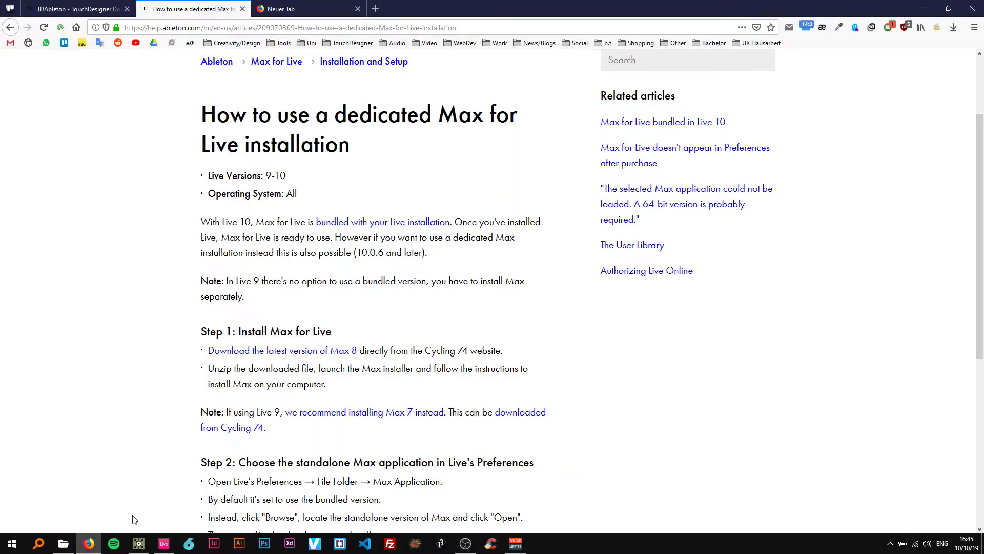
pyautogui.click(77, 9)
pyautogui.scroll(-2, 445, 255)
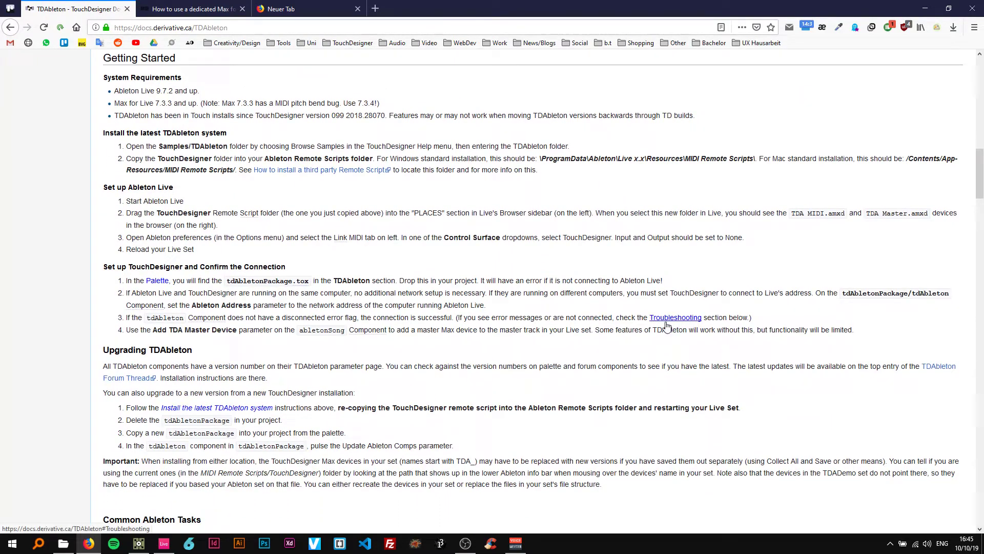
pyautogui.scroll(-6, 271, 331)
pyautogui.scroll(5, 272, 331)
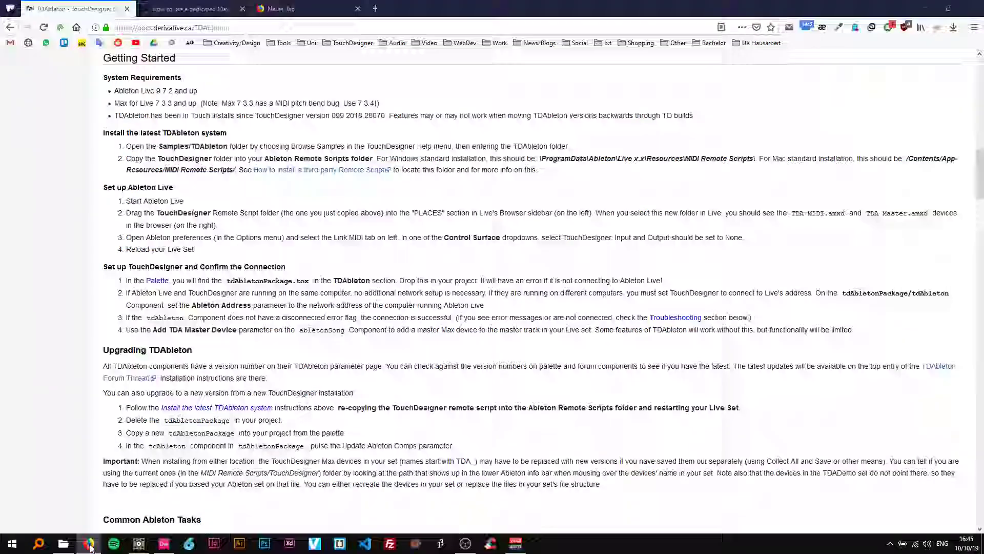
pyautogui.click(93, 538)
# Step: Close the Palette and enter the tdAbletonPackage component to check the connection status of the tdAbleton component inside
pyautogui.scroll(-2, 300, 430)
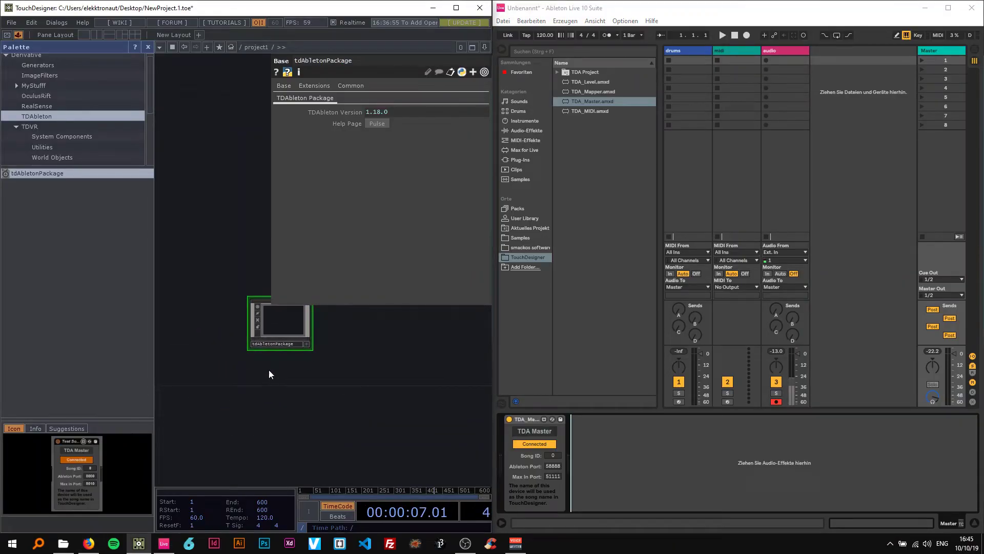
pyautogui.moveTo(269, 369); pyautogui.dragTo(277, 388)
pyautogui.scroll(5, 275, 364)
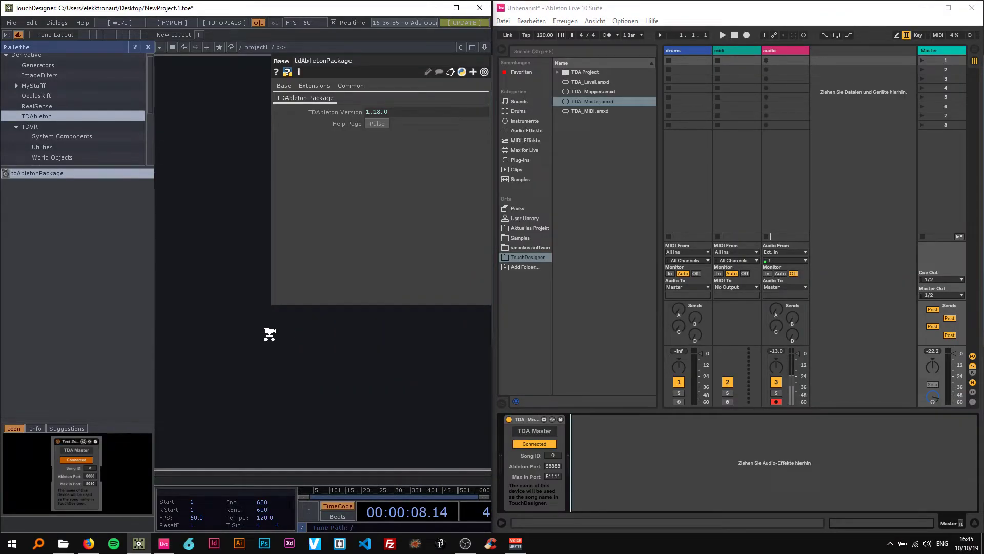
pyautogui.click(149, 47)
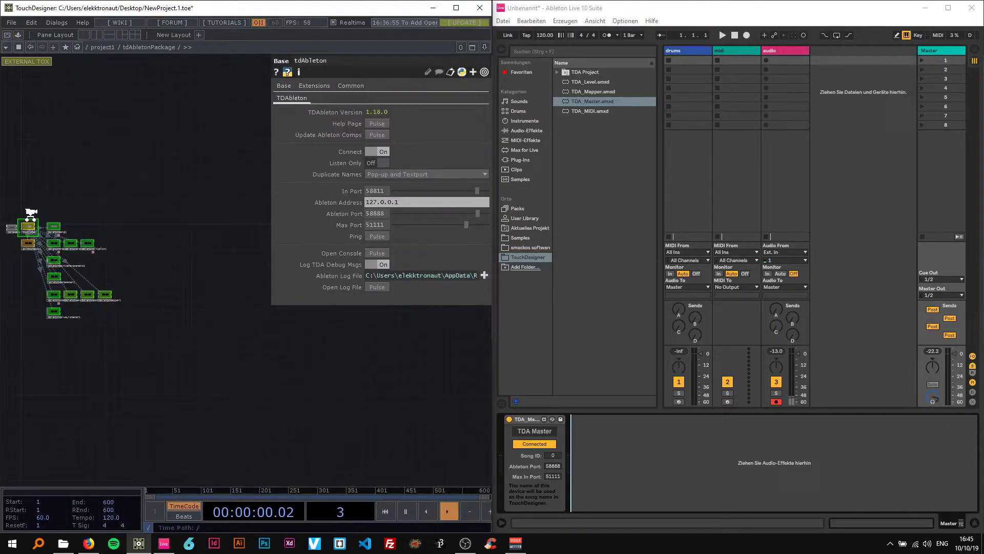
pyautogui.scroll(5, 30, 213)
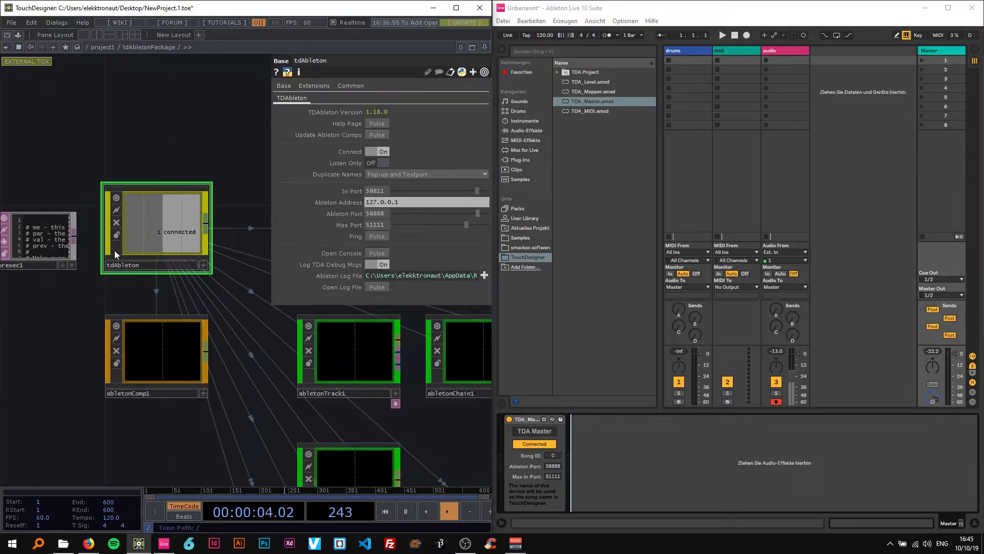
# Step: Go up to project1, re-enter tdAbletonPackage and examine its network of Ableton components
pyautogui.click(105, 47)
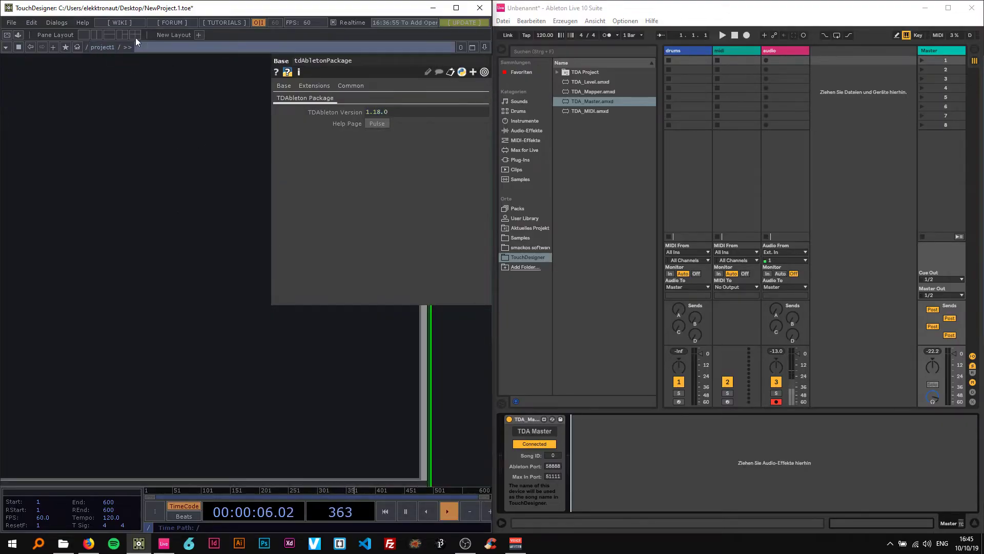
pyautogui.press('h')
pyautogui.scroll(10, 157, 189)
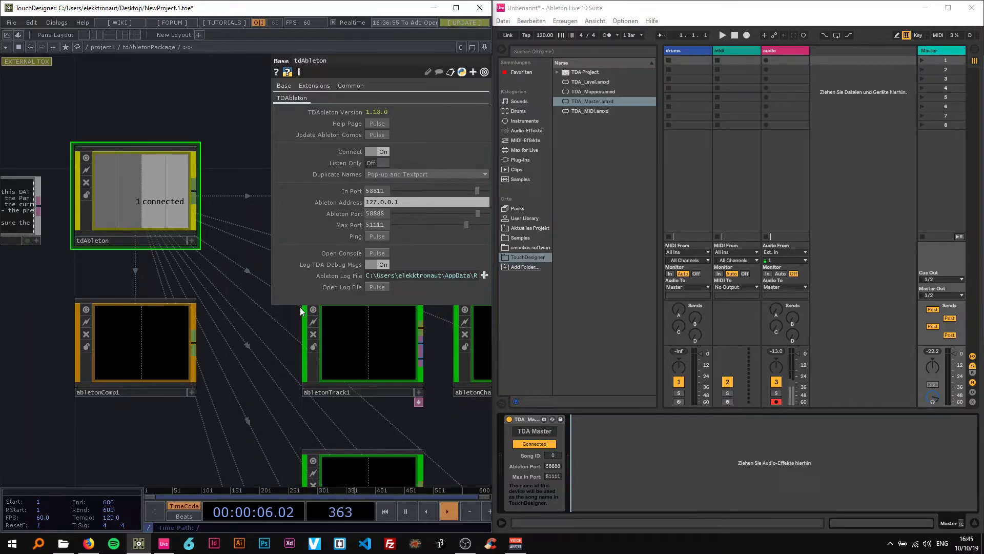
pyautogui.scroll(-5, 263, 385)
pyautogui.moveTo(376, 452); pyautogui.dragTo(232, 359)
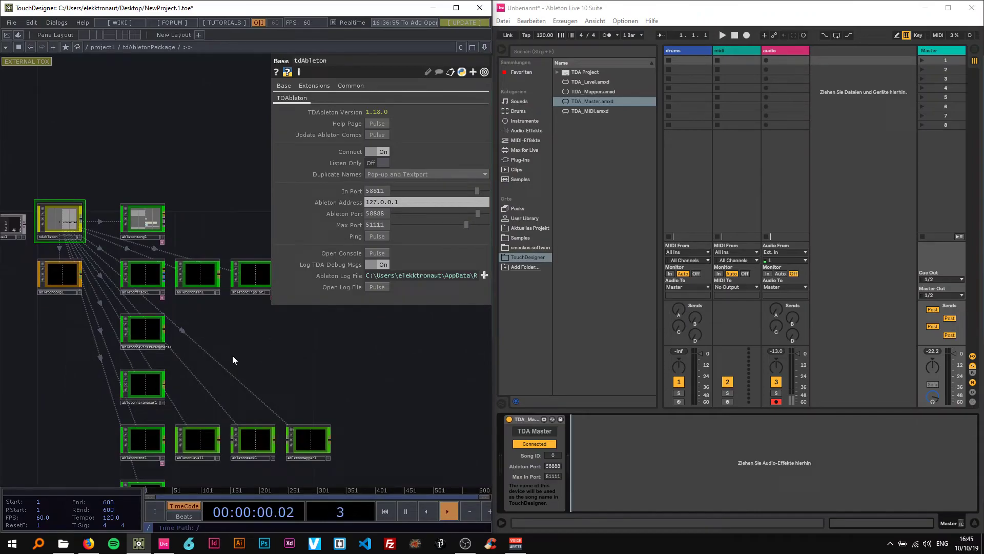
pyautogui.scroll(-3, 232, 359)
pyautogui.moveTo(236, 358); pyautogui.dragTo(230, 313)
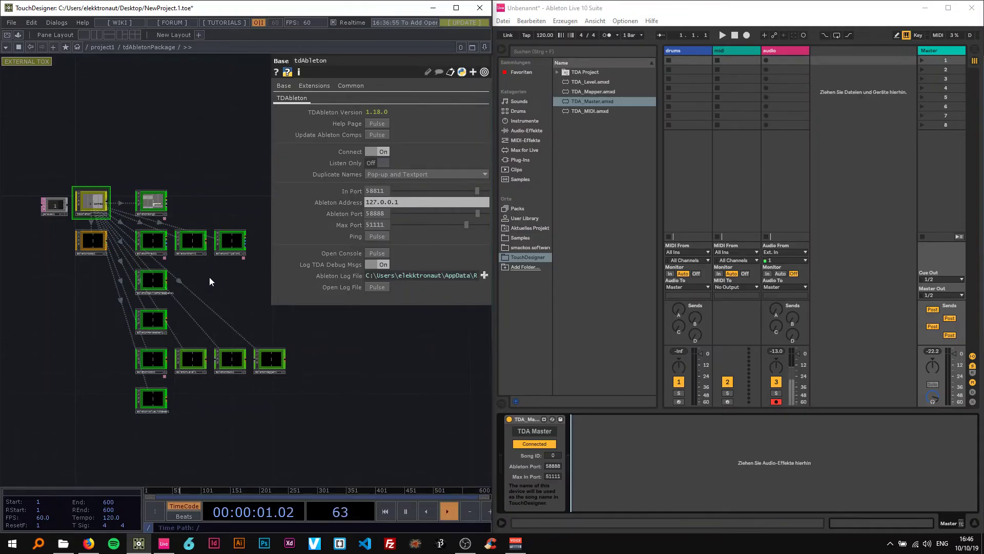
pyautogui.scroll(4, 180, 330)
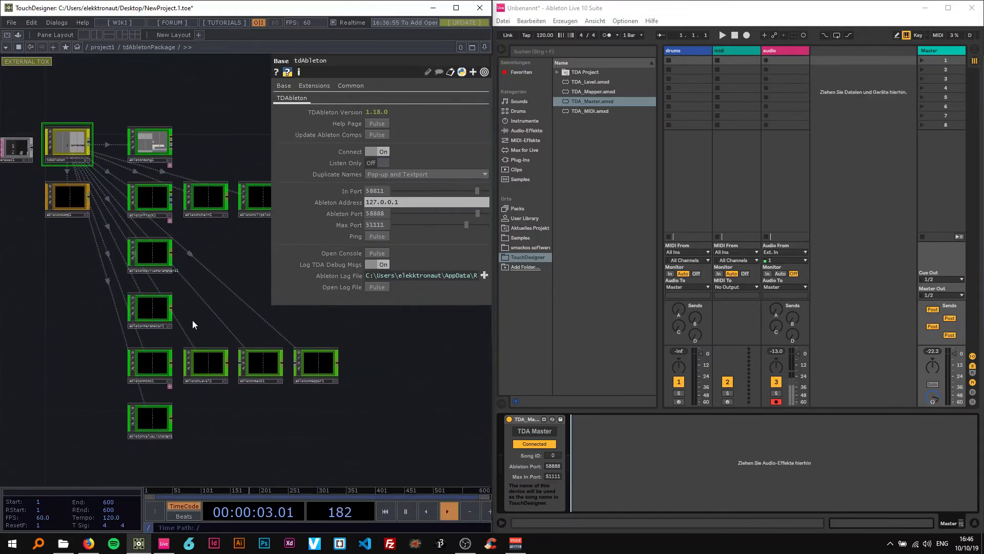
# Step: Switch to Live and look at the device chains of the audio and midi tracks
pyautogui.click(783, 175)
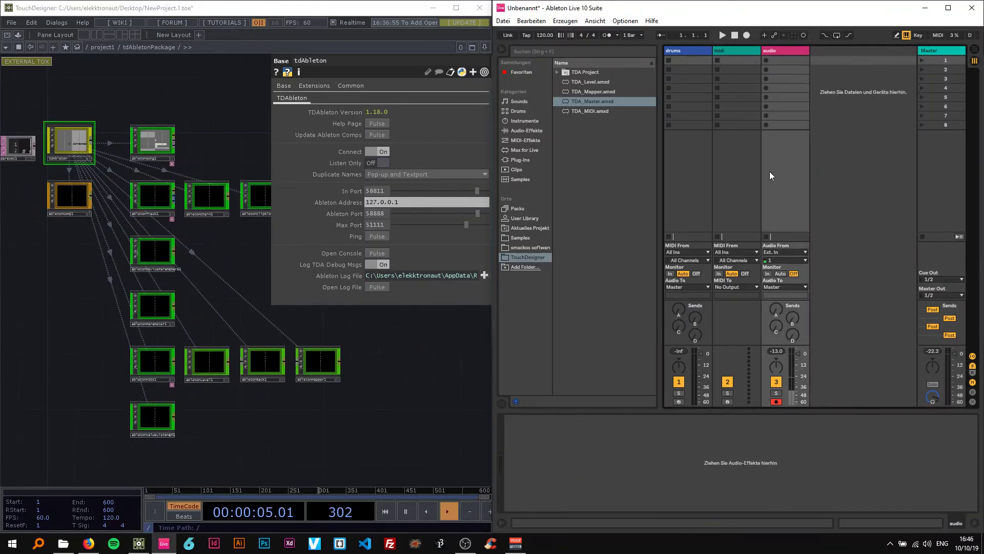
pyautogui.click(737, 180)
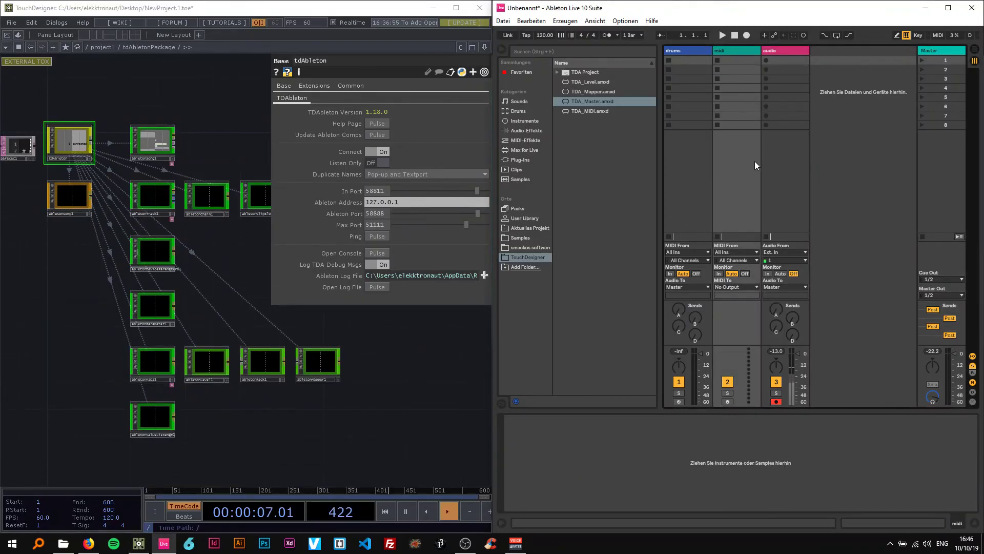
pyautogui.click(768, 161)
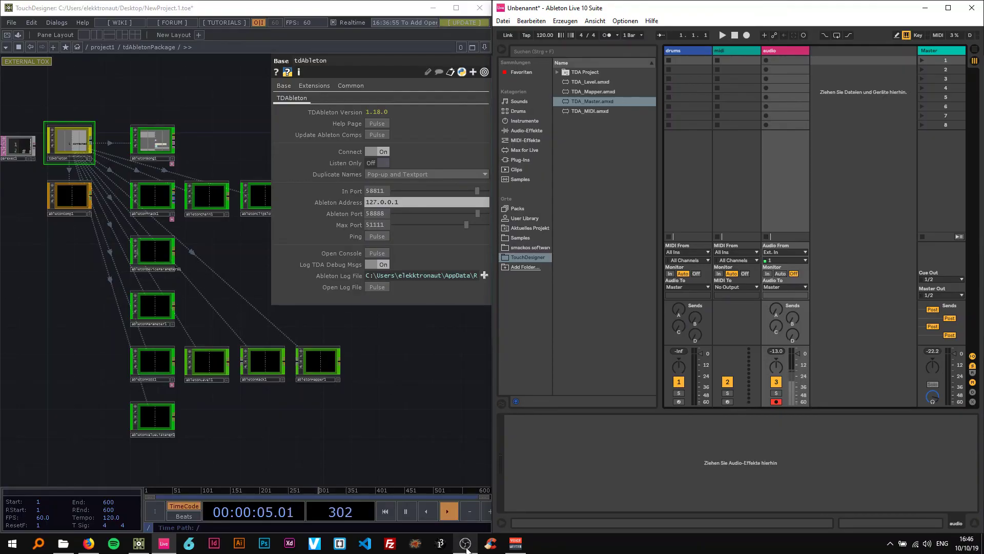
pyautogui.moveTo(467, 549)
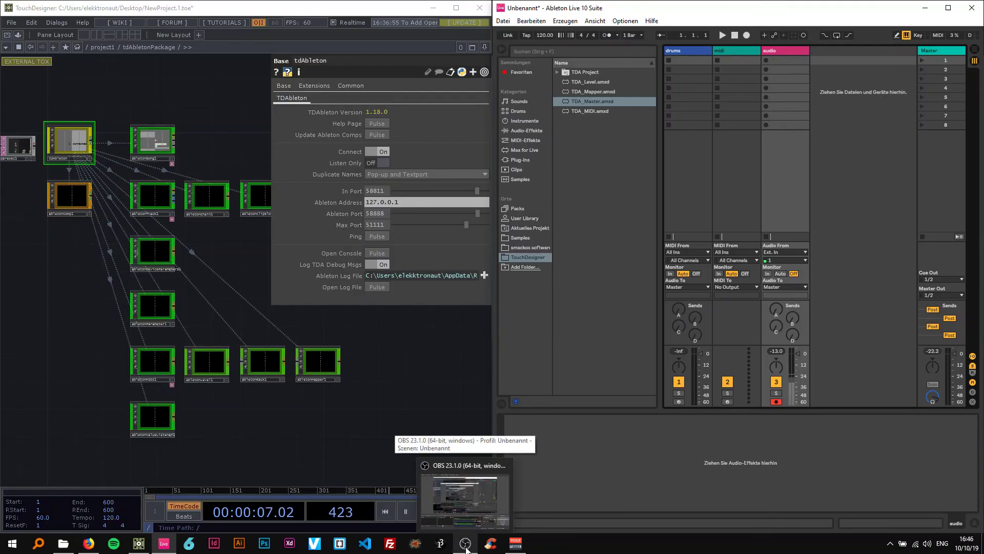